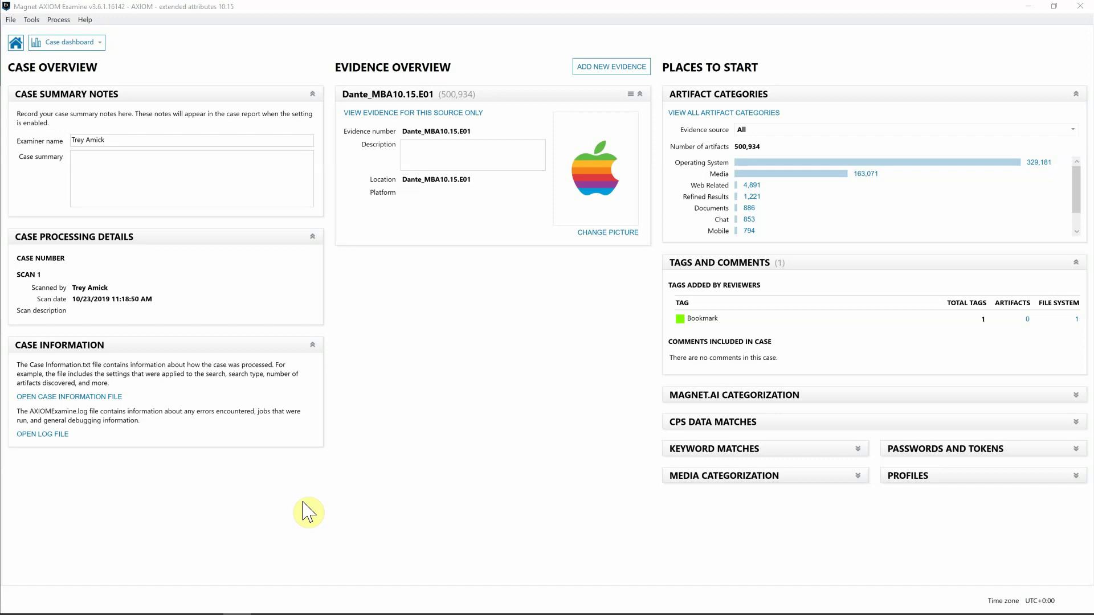
Step: Switch to the File system view and filter it by 'systemversion' (81 items)
{"action": "mouse_move", "coordinate": [622, 183]}
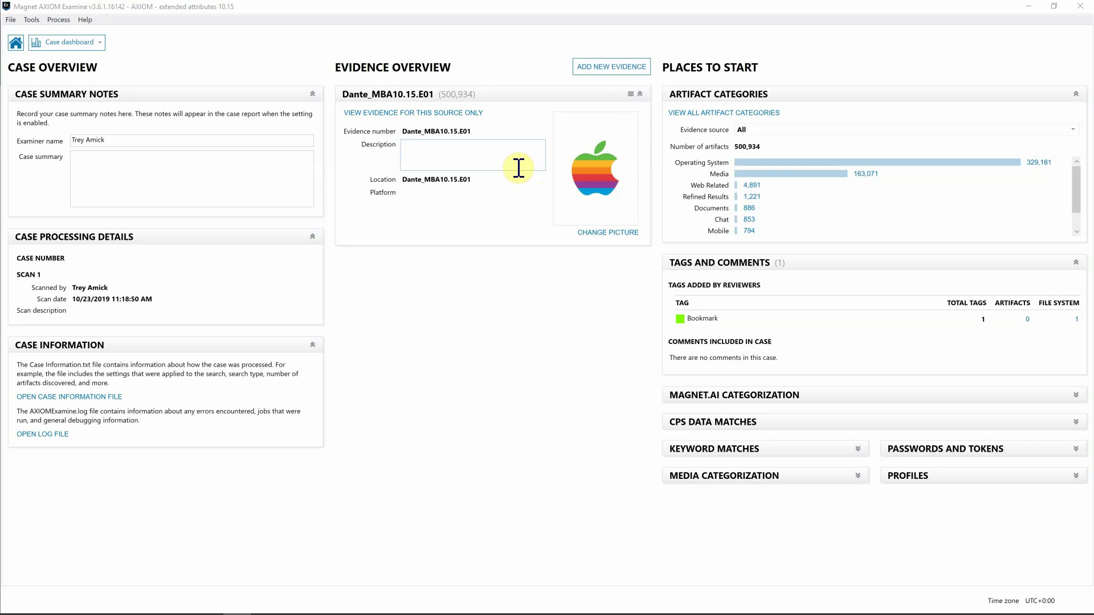
{"action": "left_click", "coordinate": [94, 43]}
{"action": "left_click", "coordinate": [57, 105]}
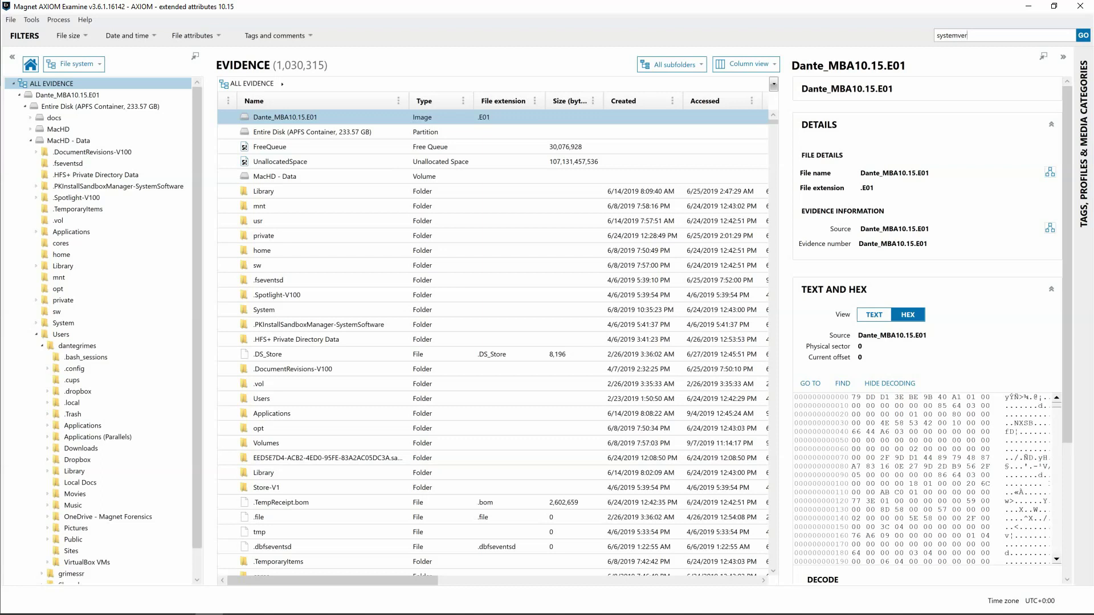
{"action": "key", "text": "Return"}
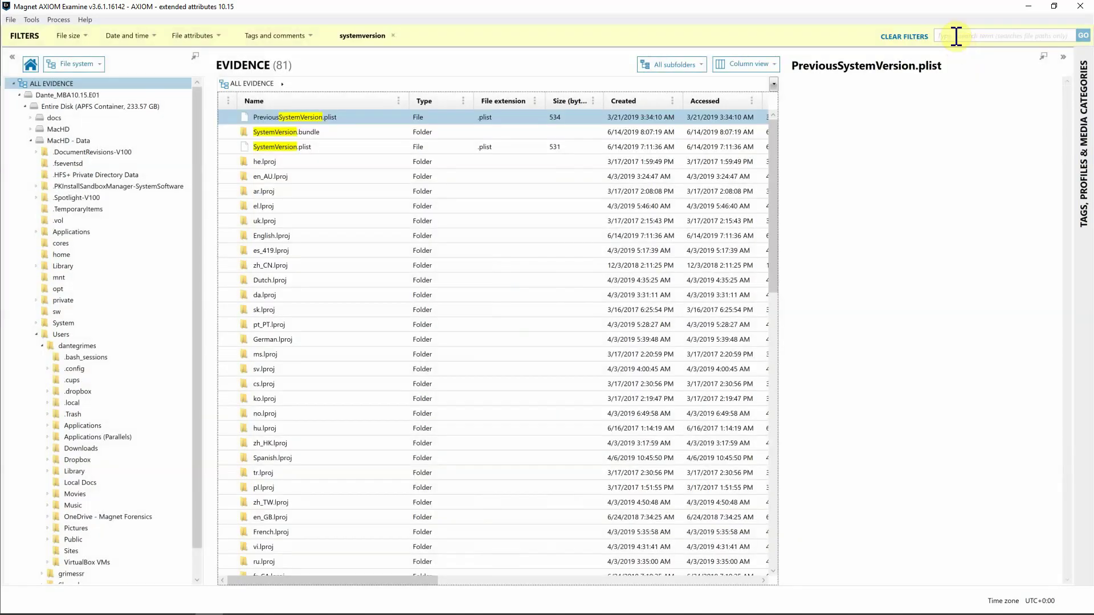
Step: Expand SystemVersion.plist and PreviousSystemVersion.plist previews, revealing ProductVersion 10.14.4
{"action": "left_click", "coordinate": [450, 133], "text": "ctrl"}
{"action": "left_click", "coordinate": [408, 146], "text": "ctrl"}
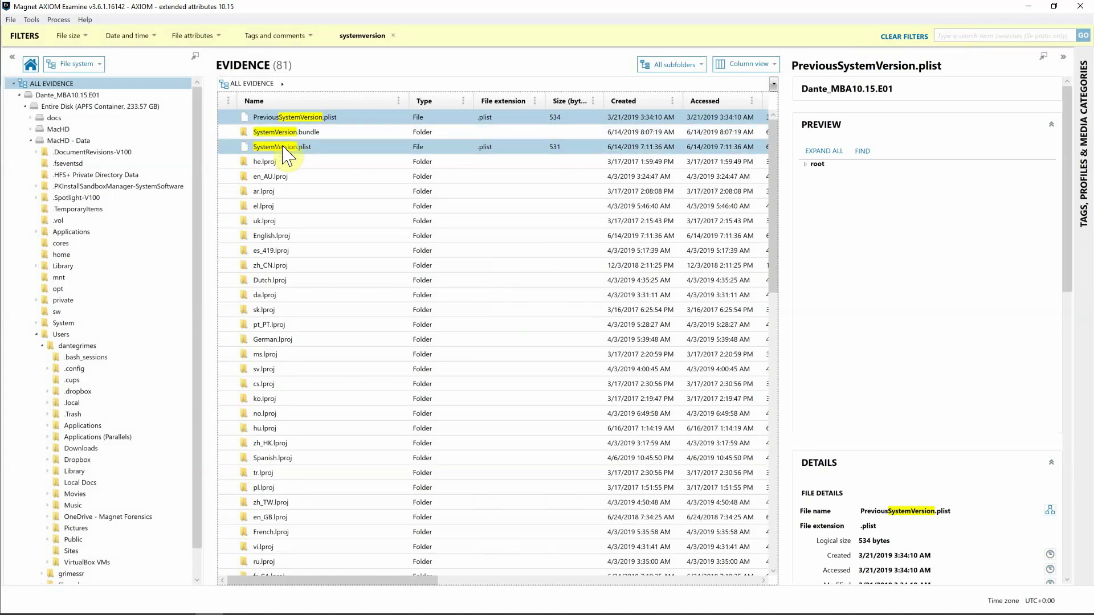
{"action": "left_click", "coordinate": [282, 148]}
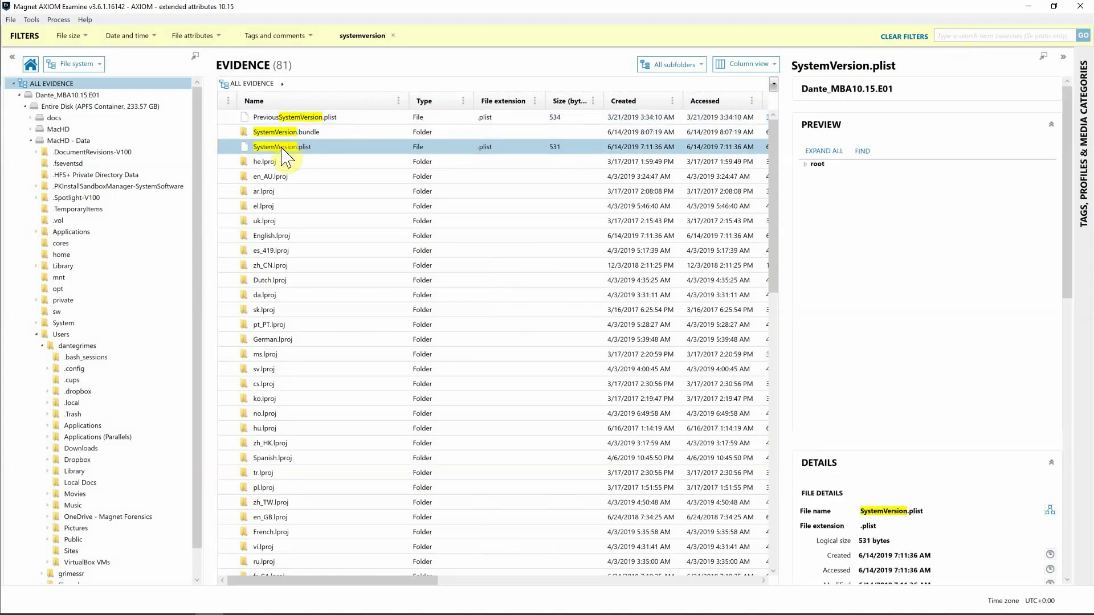
{"action": "left_click", "coordinate": [831, 151]}
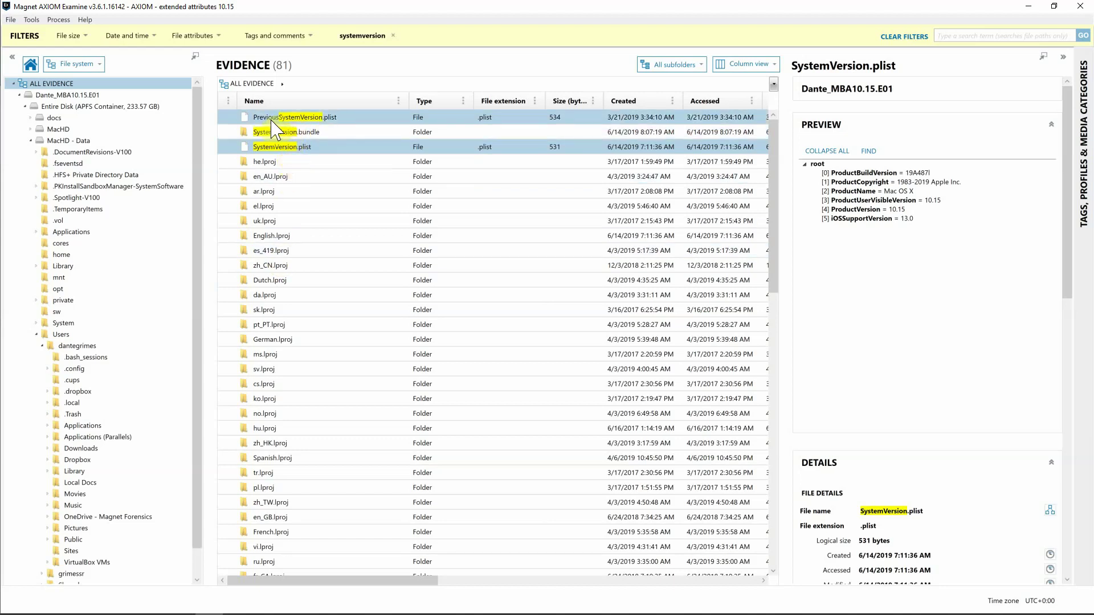
{"action": "left_click", "coordinate": [287, 121]}
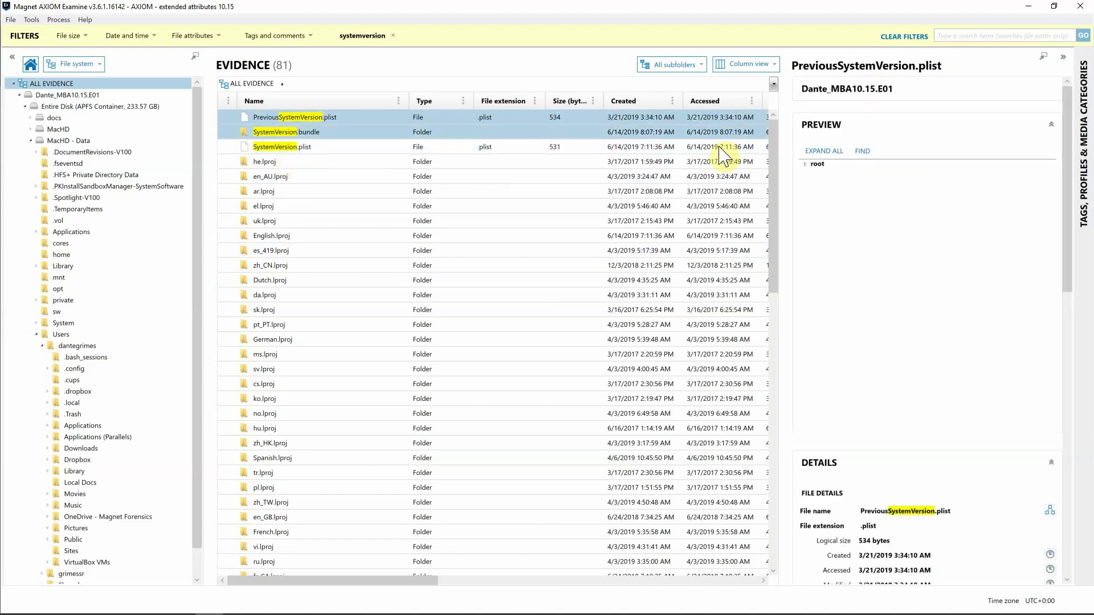
{"action": "left_click", "coordinate": [838, 152]}
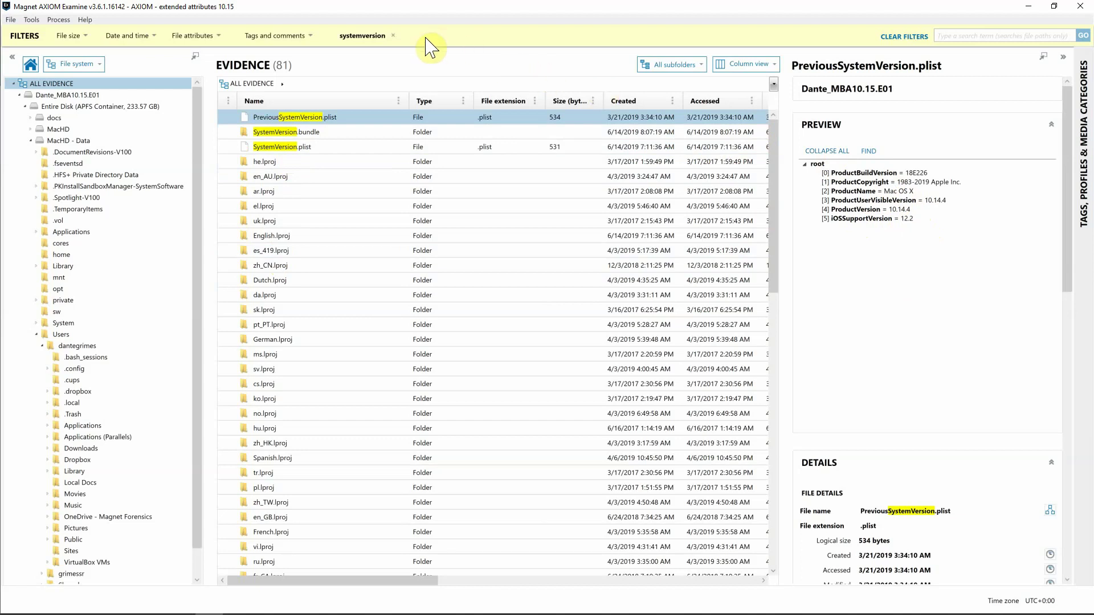
Step: Clear the systemversion filter and list the user's Downloads folder with subfolders (12,956 items)
{"action": "left_click", "coordinate": [393, 35]}
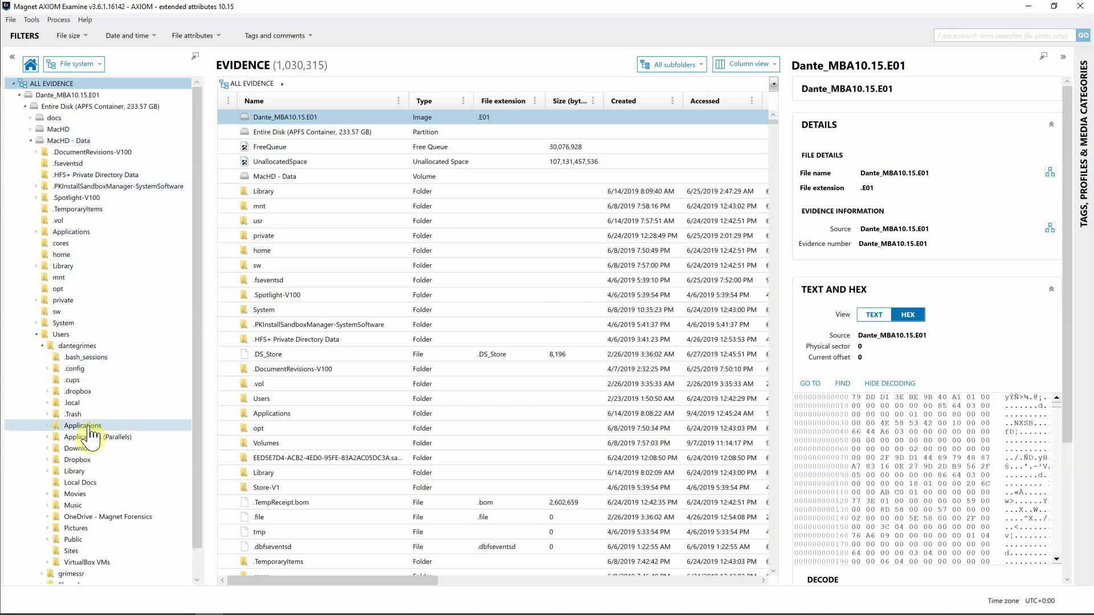
{"action": "left_click", "coordinate": [91, 450]}
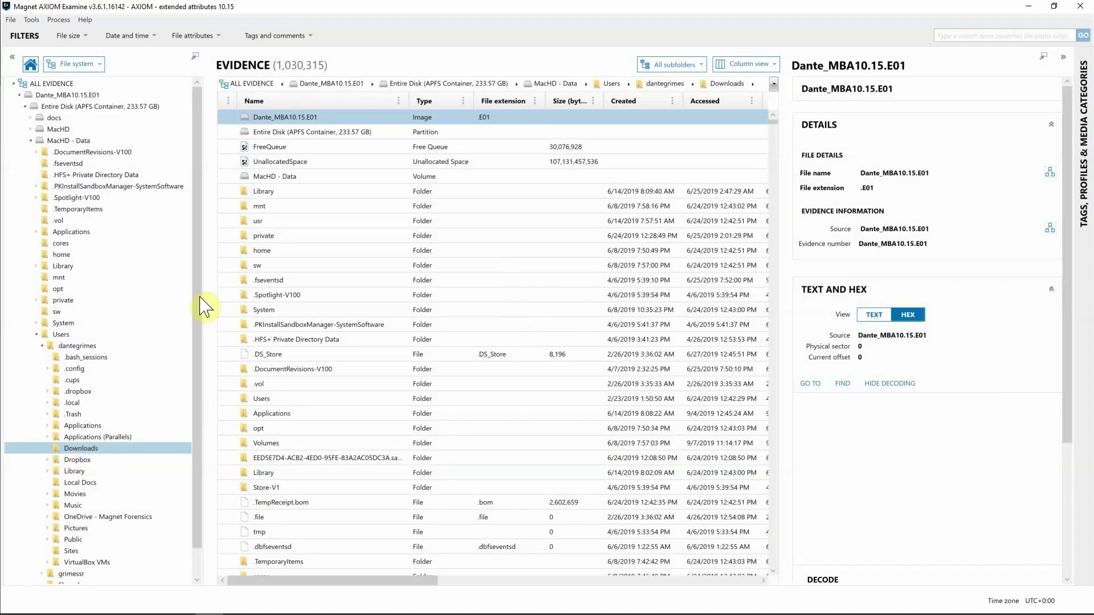
{"action": "scroll", "coordinate": [200, 257], "scroll_direction": "down", "scroll_amount": 1}
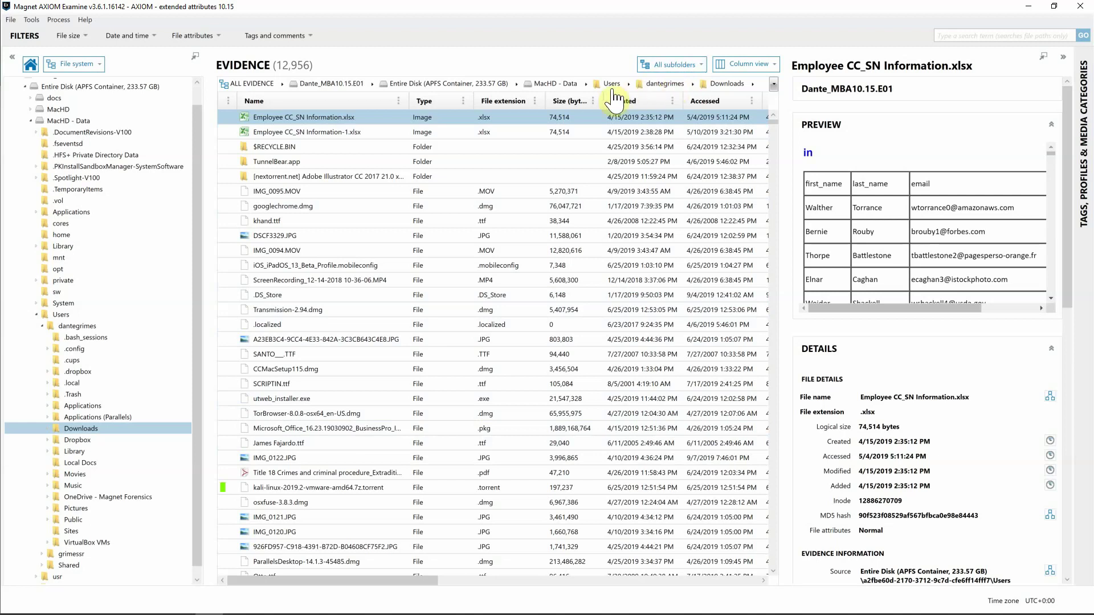
Step: Switch the listing scope to Selected folder only, then back to All subfolders
{"action": "left_click", "coordinate": [696, 68]}
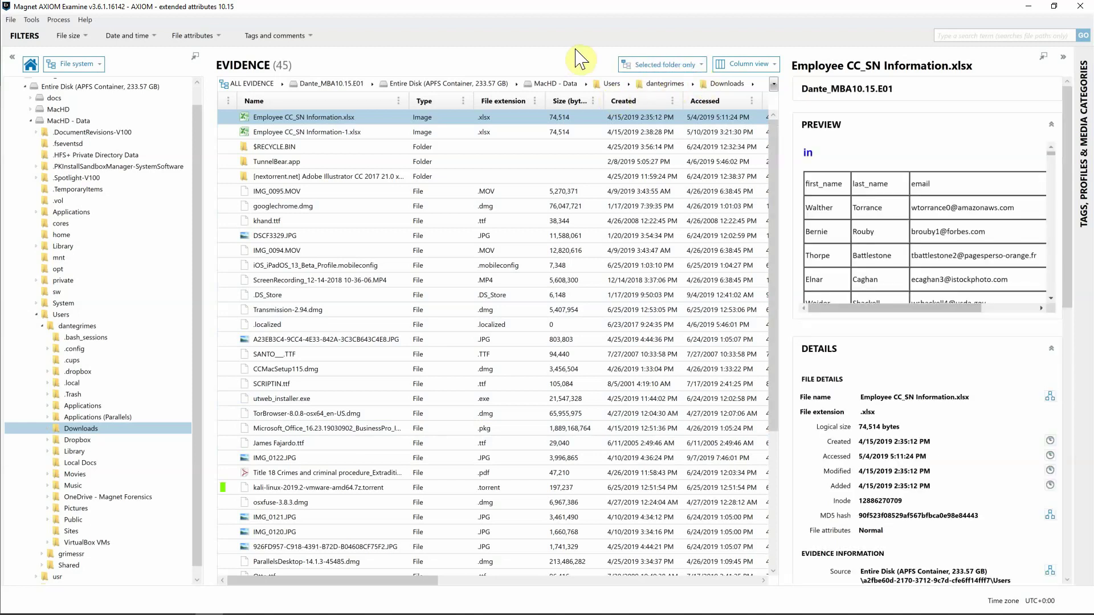
{"action": "left_click", "coordinate": [647, 70]}
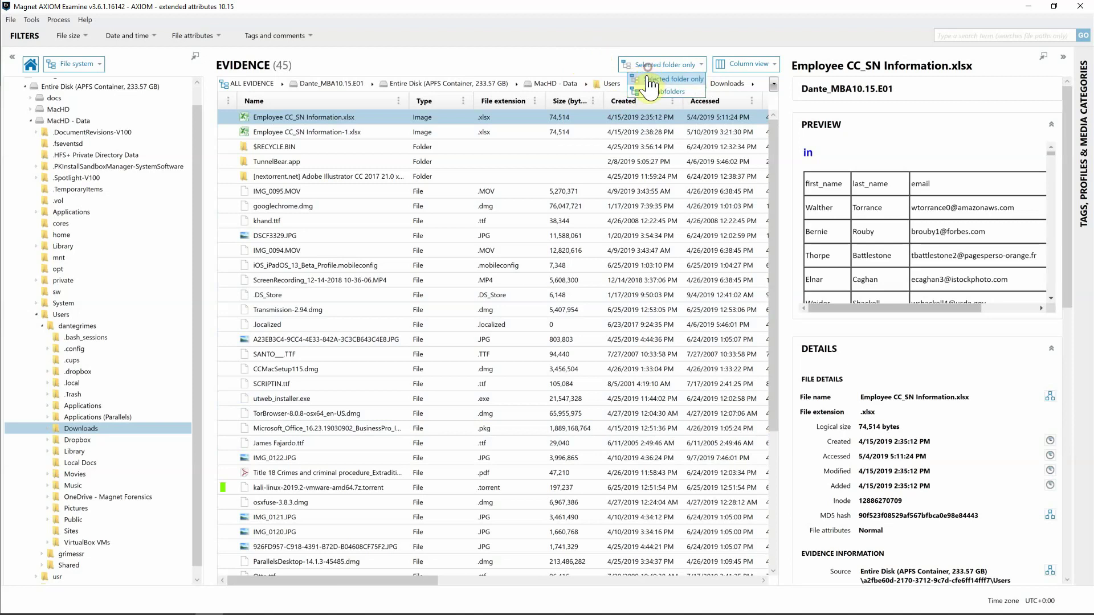
{"action": "left_click", "coordinate": [666, 93]}
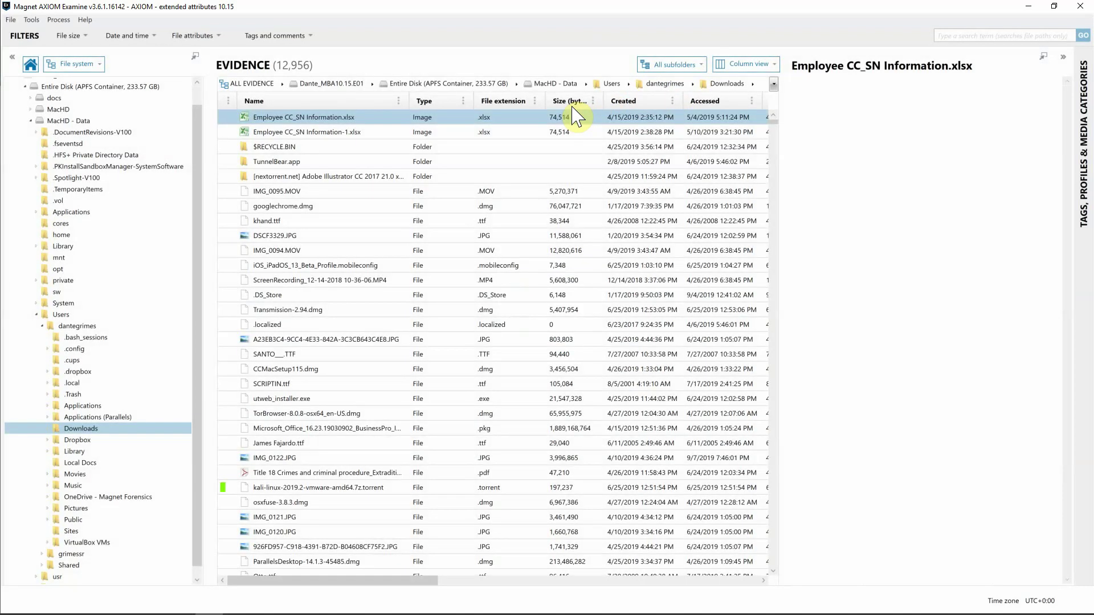
Step: Preview Employee CC_SN Information.xlsx and browse the Downloads and home-folder breadcrumb lists
{"action": "left_click", "coordinate": [575, 116]}
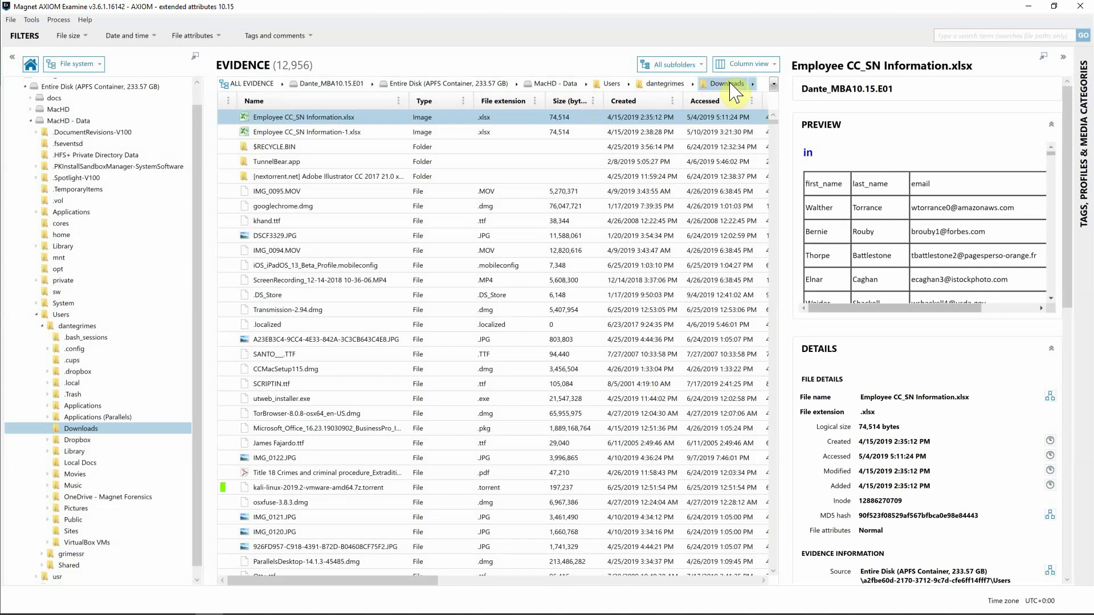
{"action": "left_click", "coordinate": [753, 83]}
{"action": "left_click", "coordinate": [755, 86]}
{"action": "left_click", "coordinate": [695, 84]}
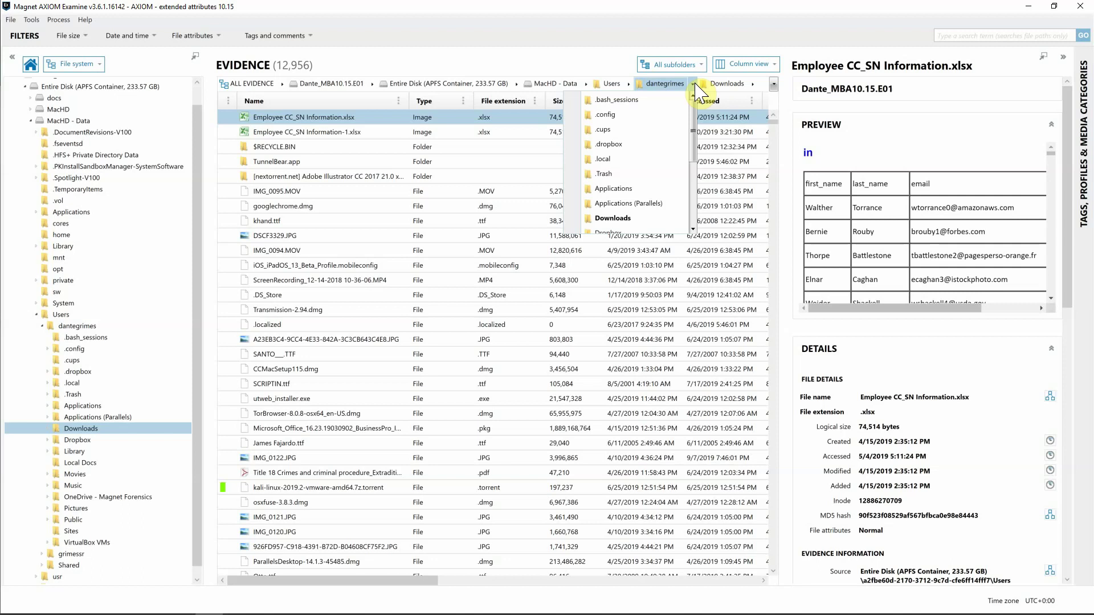
{"action": "left_click", "coordinate": [694, 84]}
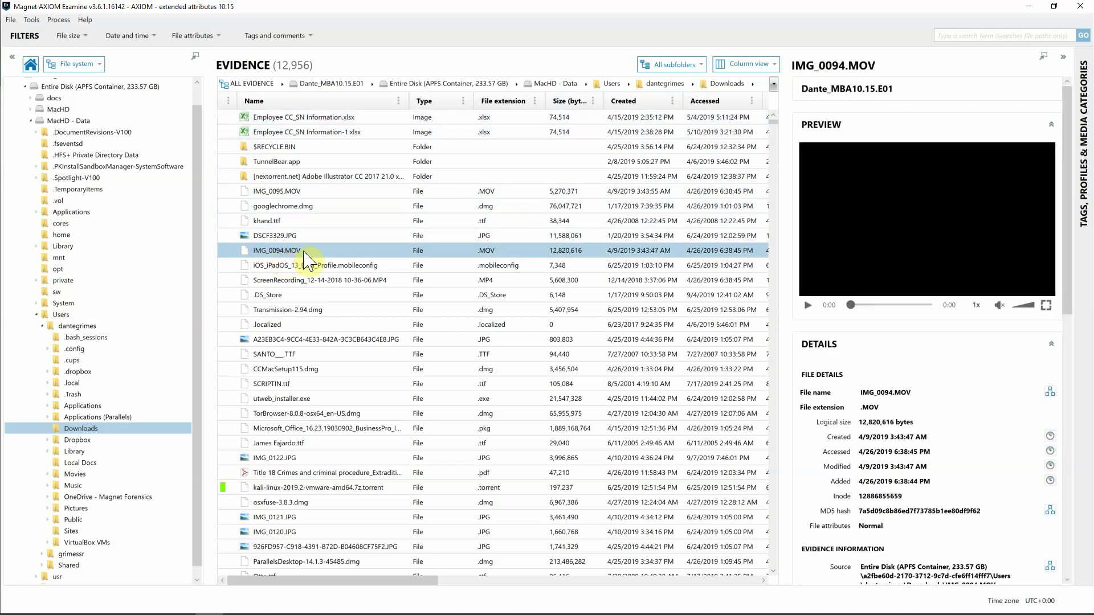
Step: Pop IMG_0094.MOV's details into a wider floating panel and play its 6-second video
{"action": "left_click", "coordinate": [1043, 56]}
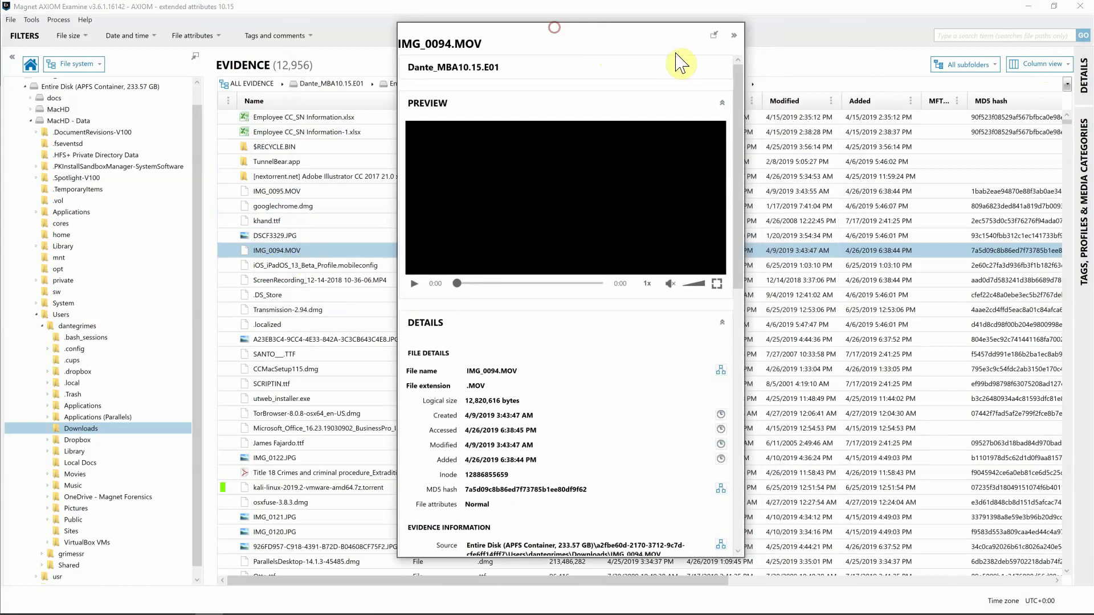
{"action": "left_click_drag", "start_coordinate": [803, 51], "coordinate": [811, 51]}
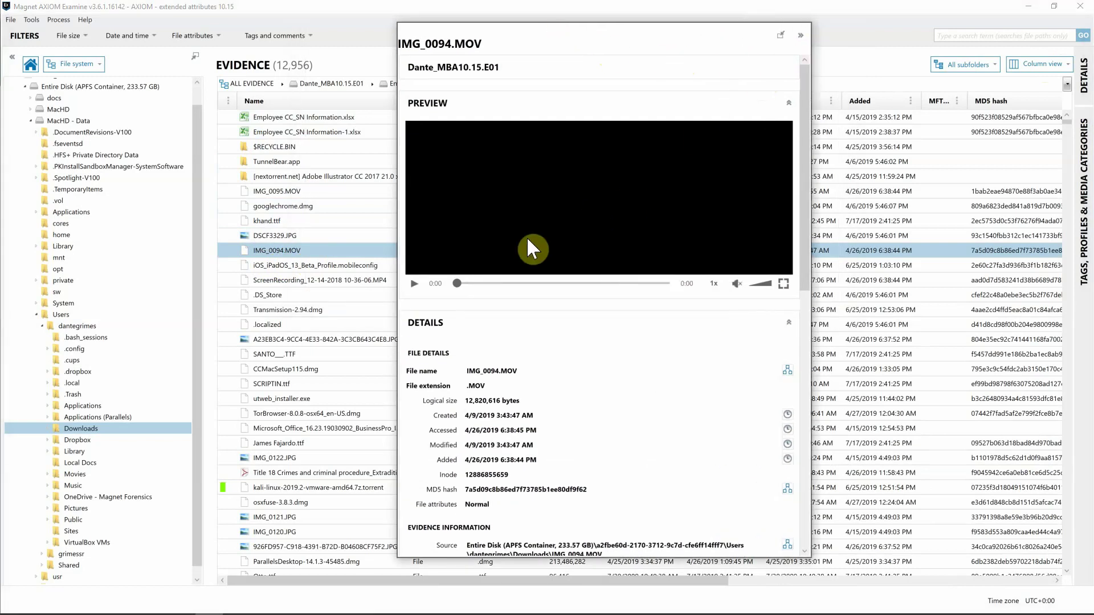
{"action": "left_click", "coordinate": [414, 283]}
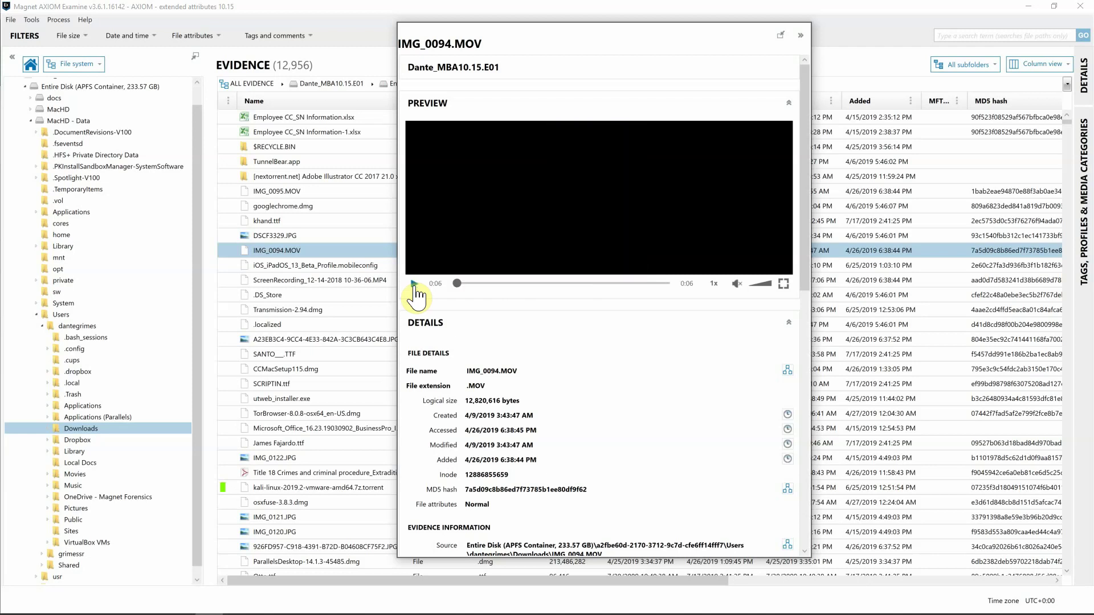
{"action": "left_click_drag", "start_coordinate": [804, 86], "coordinate": [808, 101]}
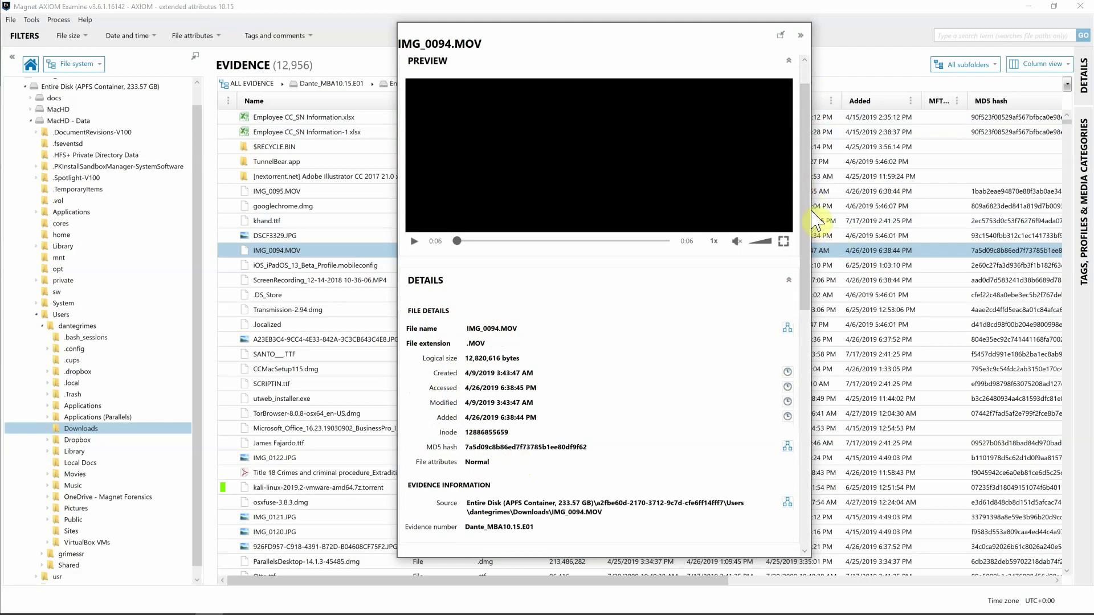
{"action": "scroll", "coordinate": [805, 193], "scroll_direction": "up", "scroll_amount": 1}
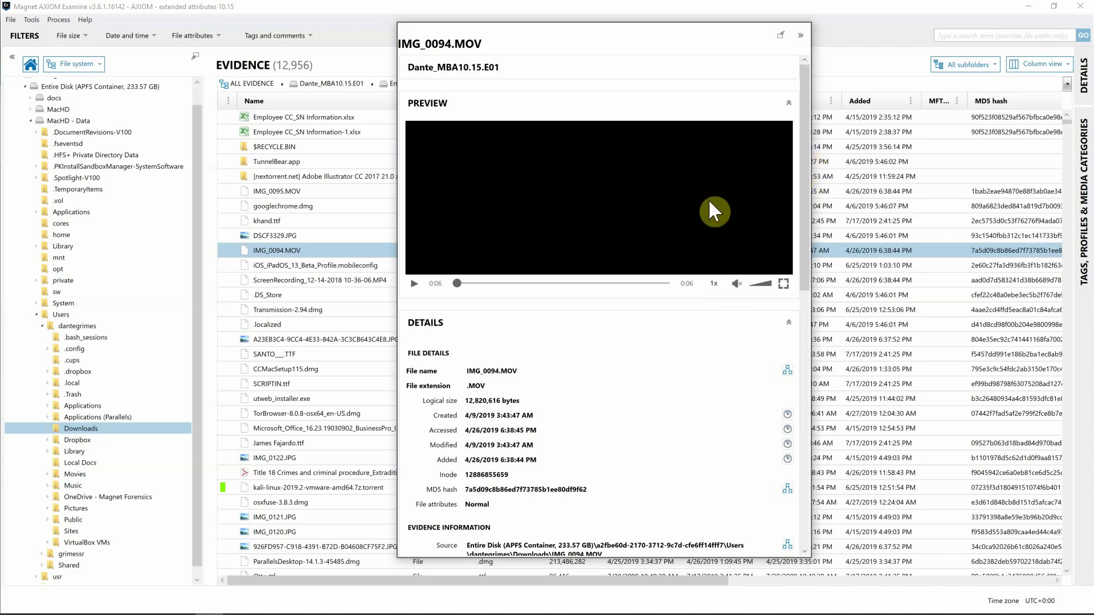
{"action": "left_click_drag", "start_coordinate": [806, 168], "coordinate": [790, 333]}
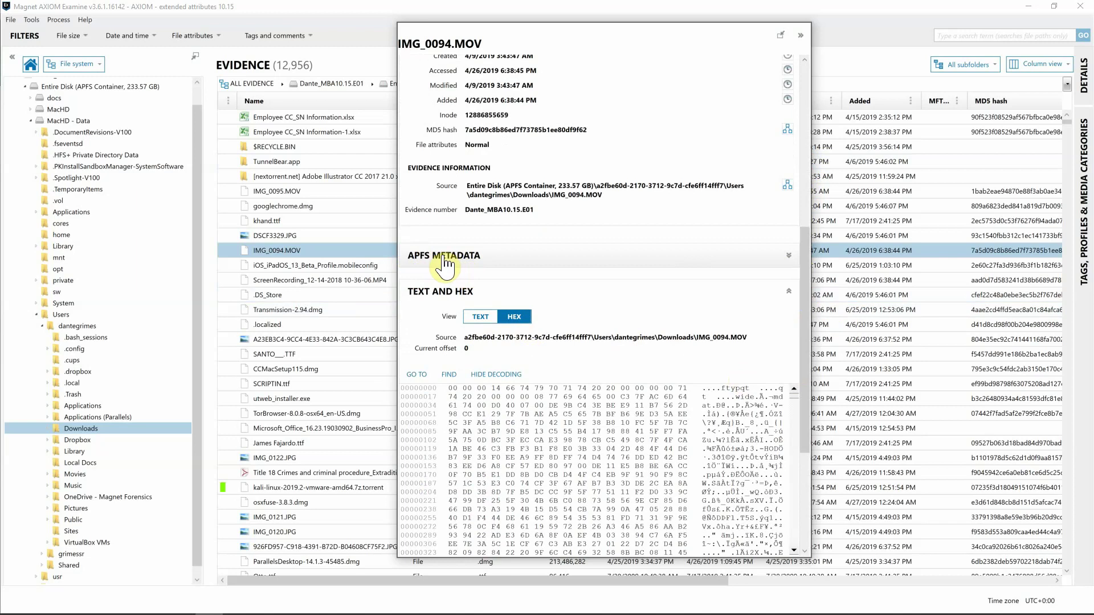
Step: Expand IMG_0094.MOV's APFS metadata and select the kMDItemWhereFroms iPhone 6s device value
{"action": "left_click", "coordinate": [724, 258]}
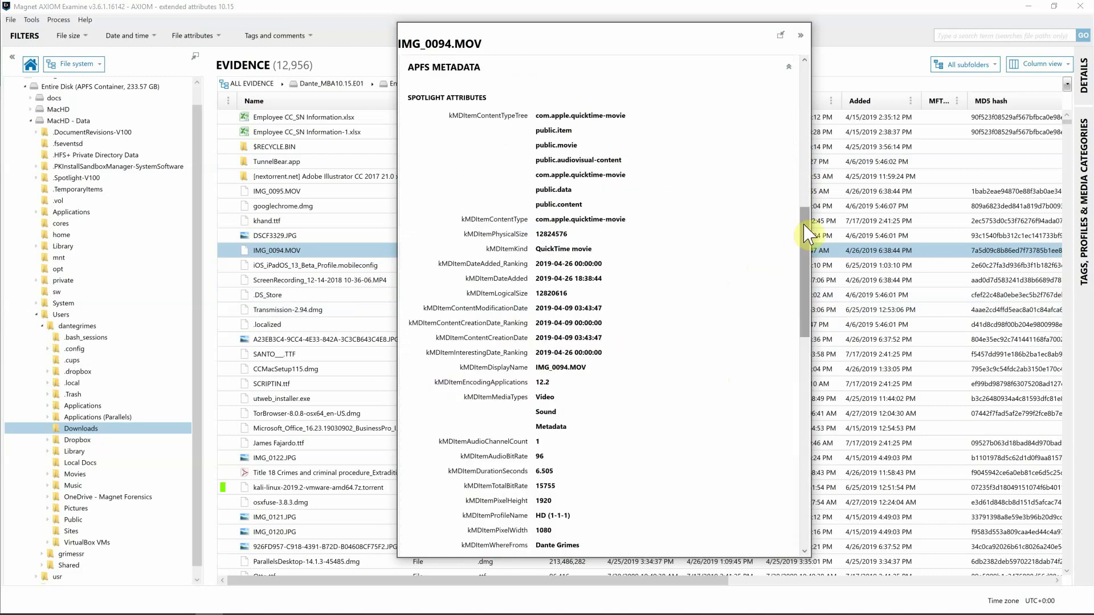
{"action": "scroll", "coordinate": [809, 225], "scroll_direction": "up", "scroll_amount": 1}
{"action": "scroll", "coordinate": [809, 225], "scroll_direction": "down", "scroll_amount": 1}
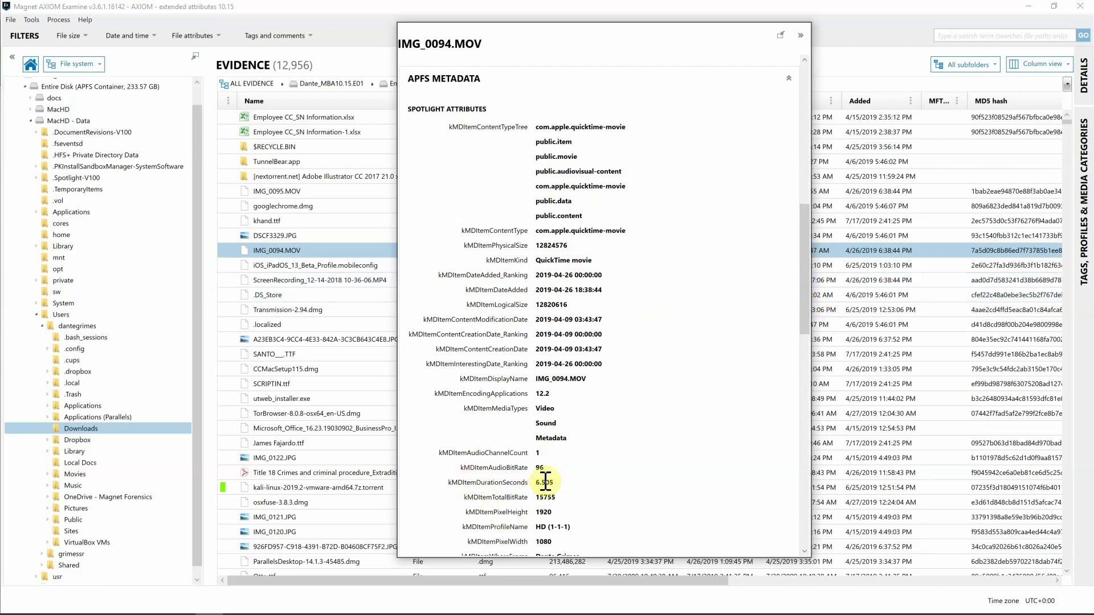
{"action": "left_click_drag", "start_coordinate": [803, 315], "coordinate": [801, 372]}
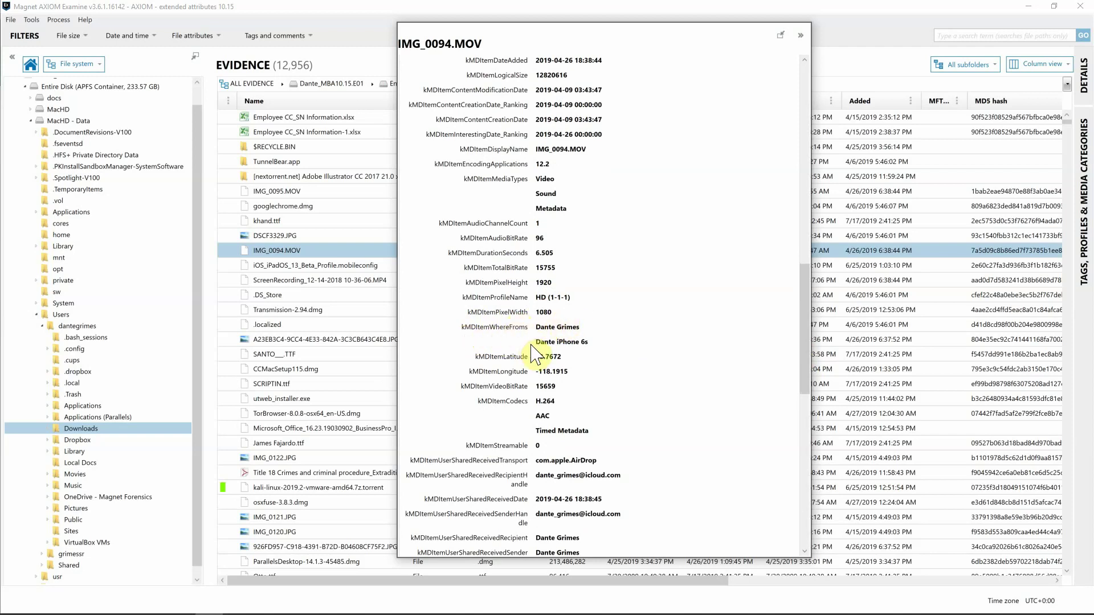
{"action": "triple_click", "coordinate": [589, 344]}
Step: Select the com.apple.AirDrop transport and recipient handle values, then scroll to com.apple.quarantine
{"action": "left_click", "coordinate": [805, 322]}
{"action": "left_click_drag", "start_coordinate": [809, 329], "coordinate": [808, 358]}
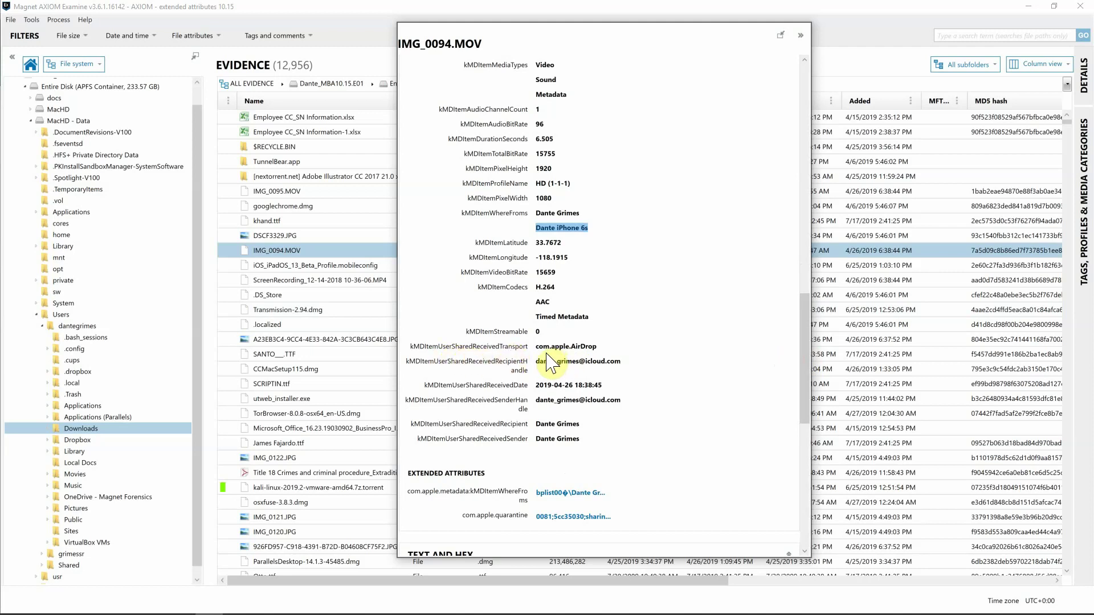
{"action": "double_click", "coordinate": [593, 347]}
{"action": "double_click", "coordinate": [537, 363]}
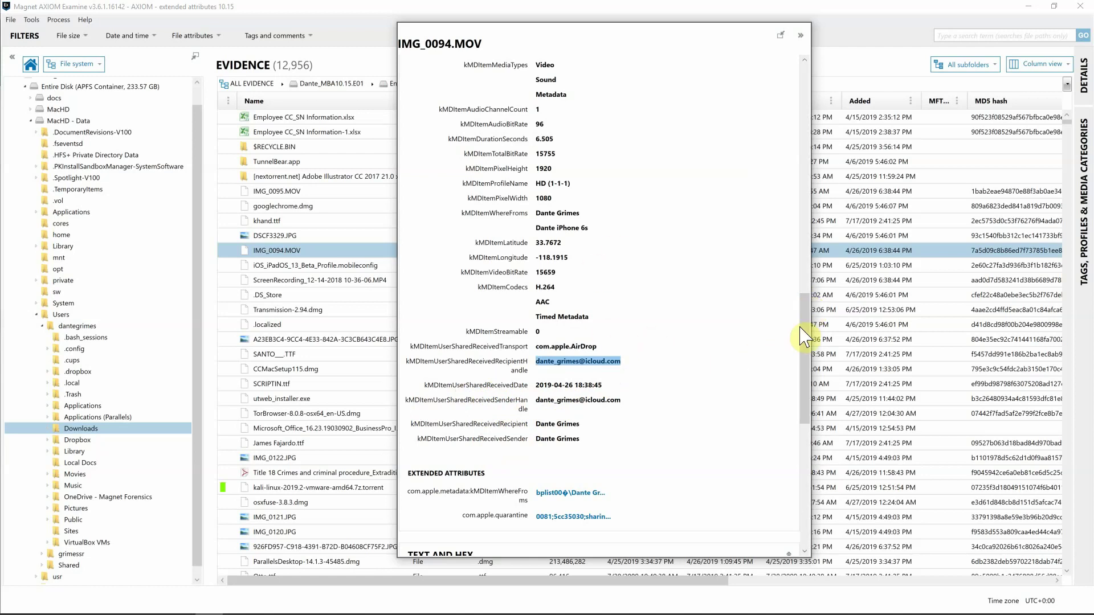
{"action": "left_click_drag", "start_coordinate": [803, 338], "coordinate": [796, 380]}
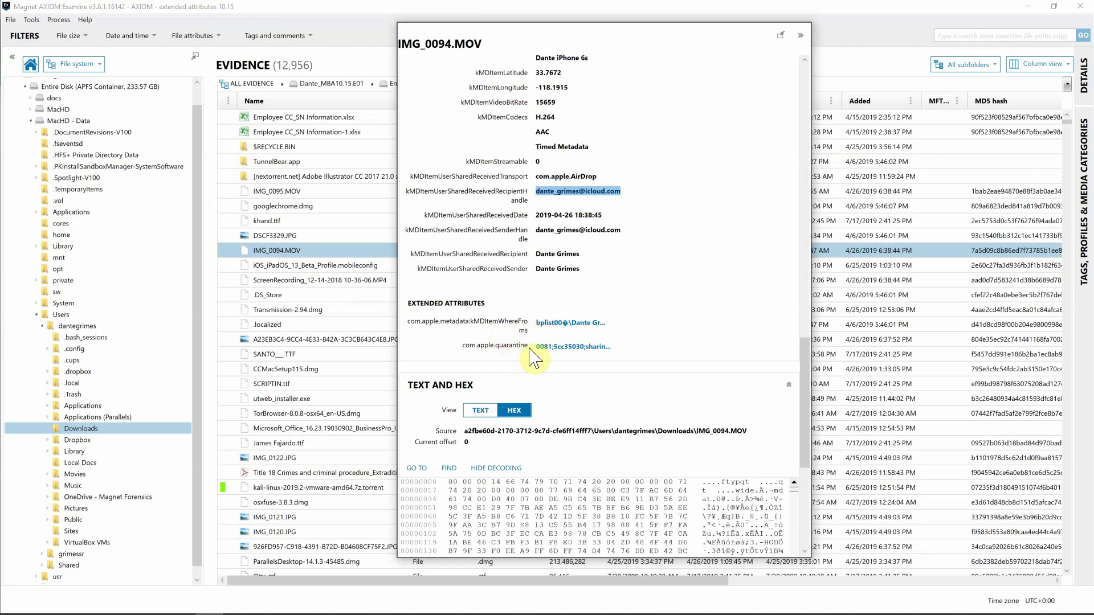
{"action": "left_click", "coordinate": [572, 349]}
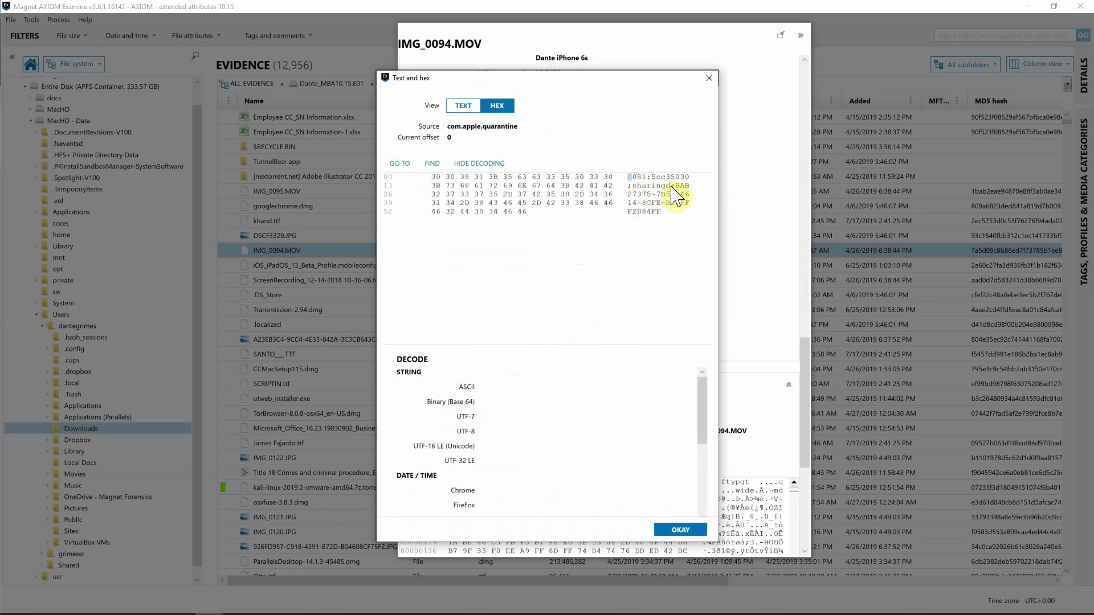
{"action": "left_click_drag", "start_coordinate": [635, 187], "coordinate": [672, 188]}
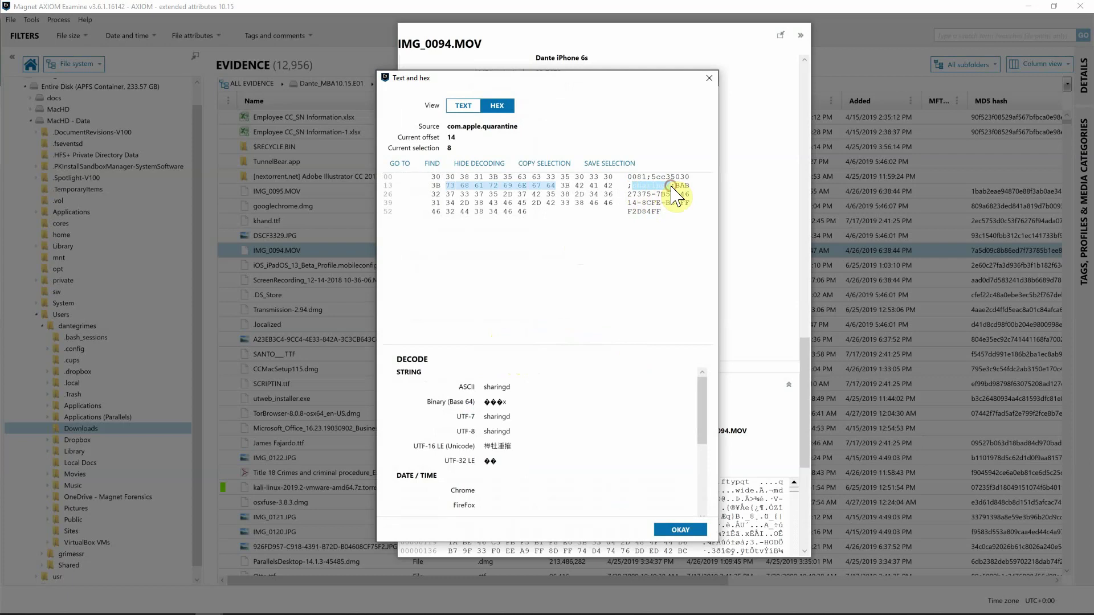
{"action": "left_click_drag", "start_coordinate": [678, 186], "coordinate": [688, 221]}
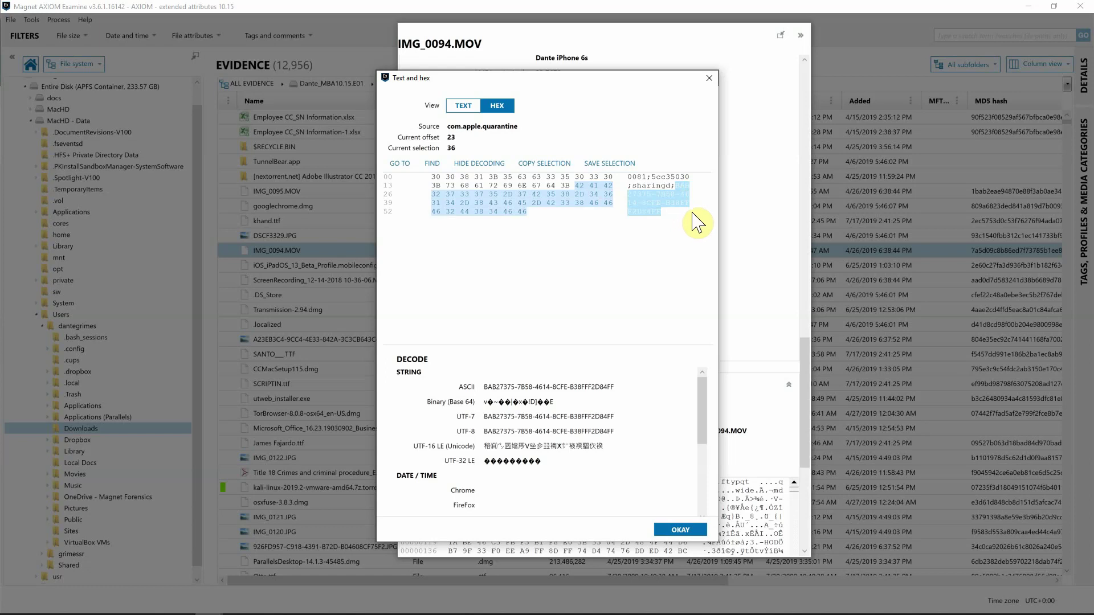
{"action": "left_click", "coordinate": [687, 225]}
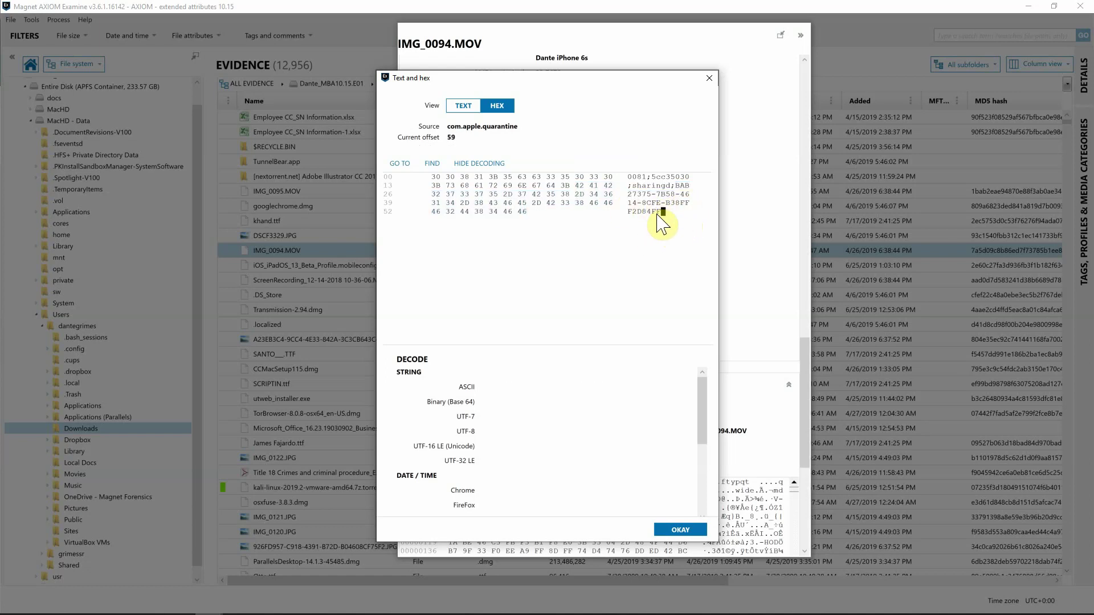
{"action": "left_click", "coordinate": [697, 530]}
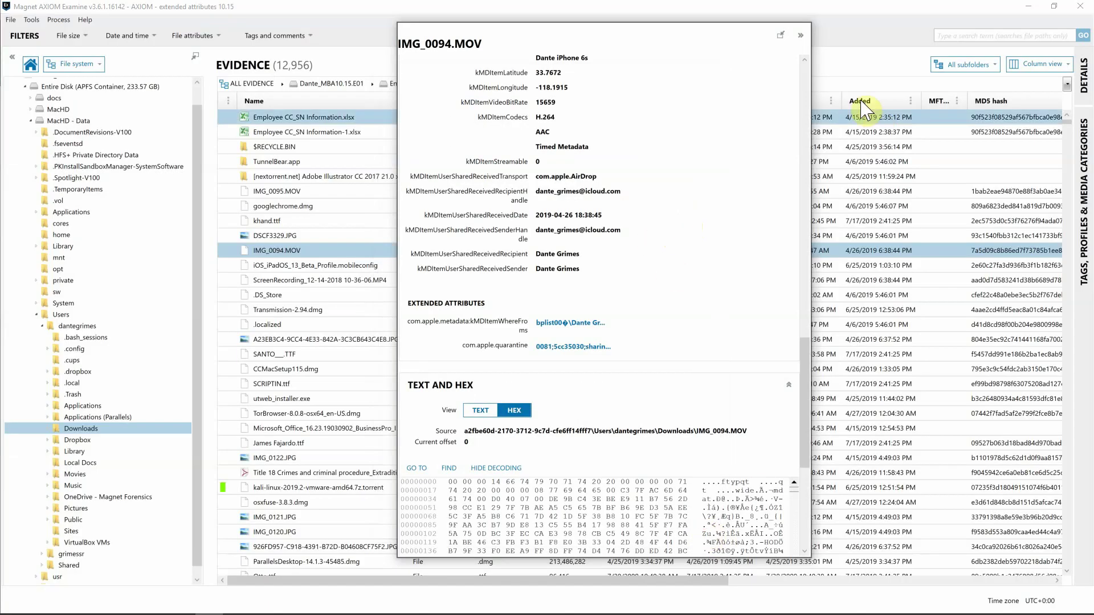
Step: Dock the details pane and switch to the Artifacts view, listing 886 Documents results
{"action": "left_click", "coordinate": [781, 36]}
{"action": "left_click", "coordinate": [80, 64]}
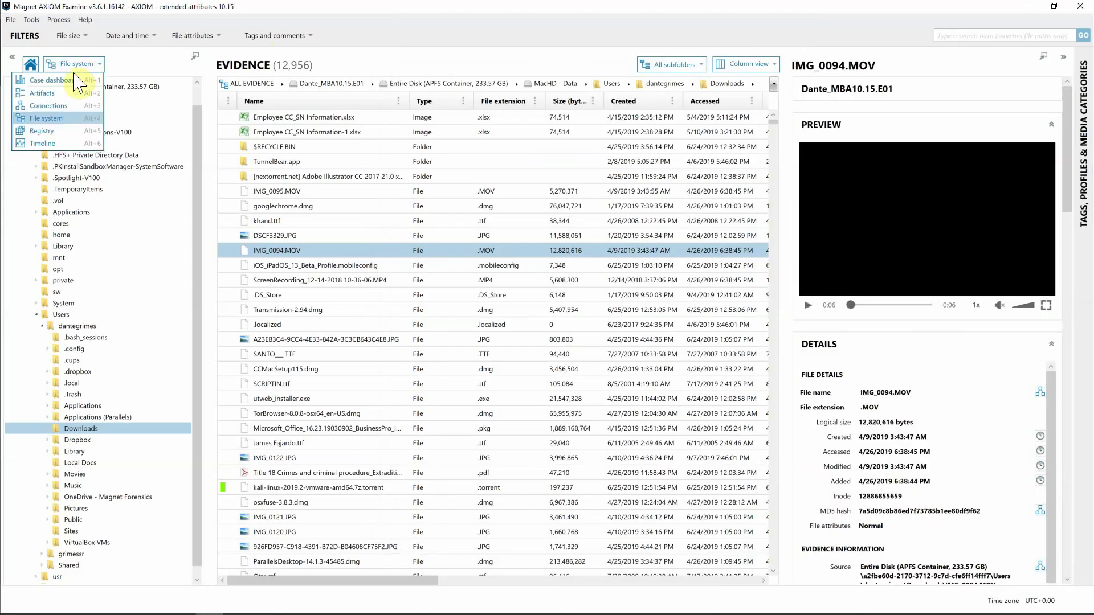
{"action": "left_click", "coordinate": [64, 94]}
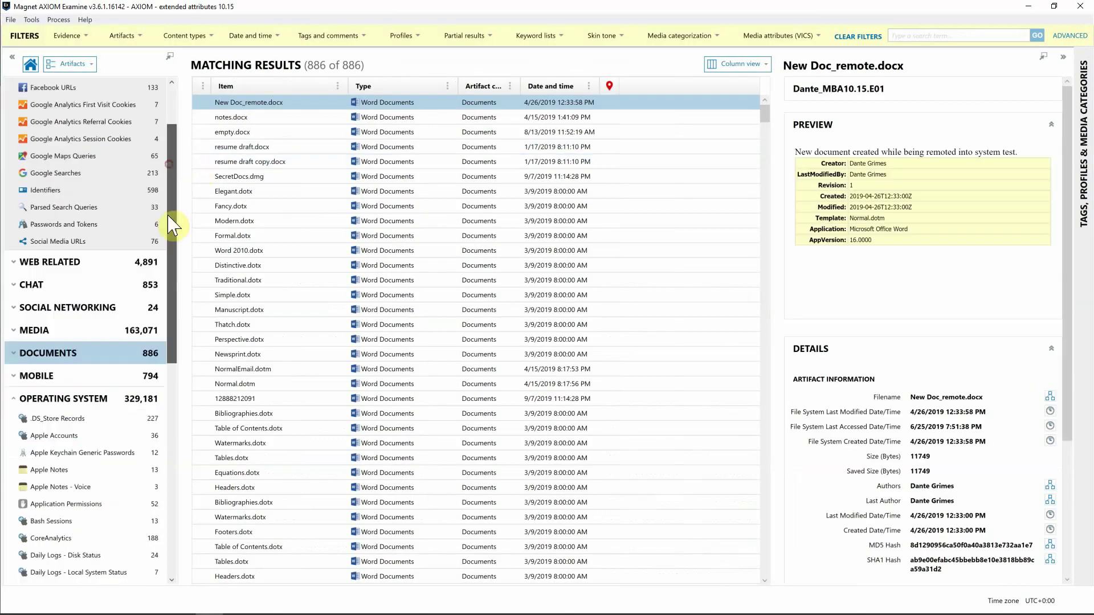
{"action": "left_click_drag", "start_coordinate": [171, 225], "coordinate": [166, 460]}
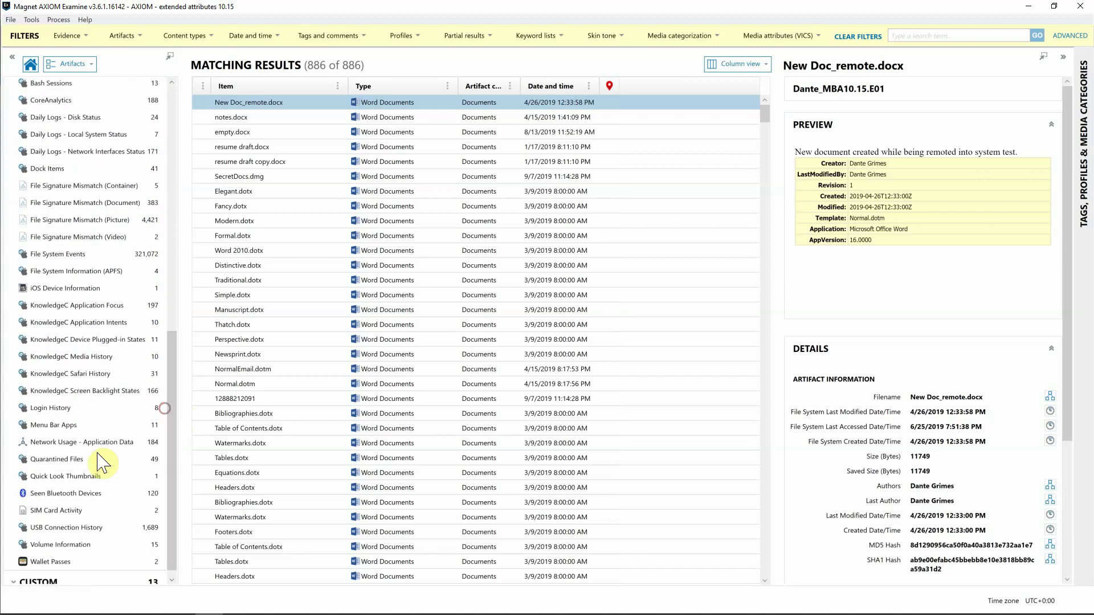
Step: Show the 49 Quarantined Files artifacts sorted by the Application column
{"action": "left_click", "coordinate": [54, 468]}
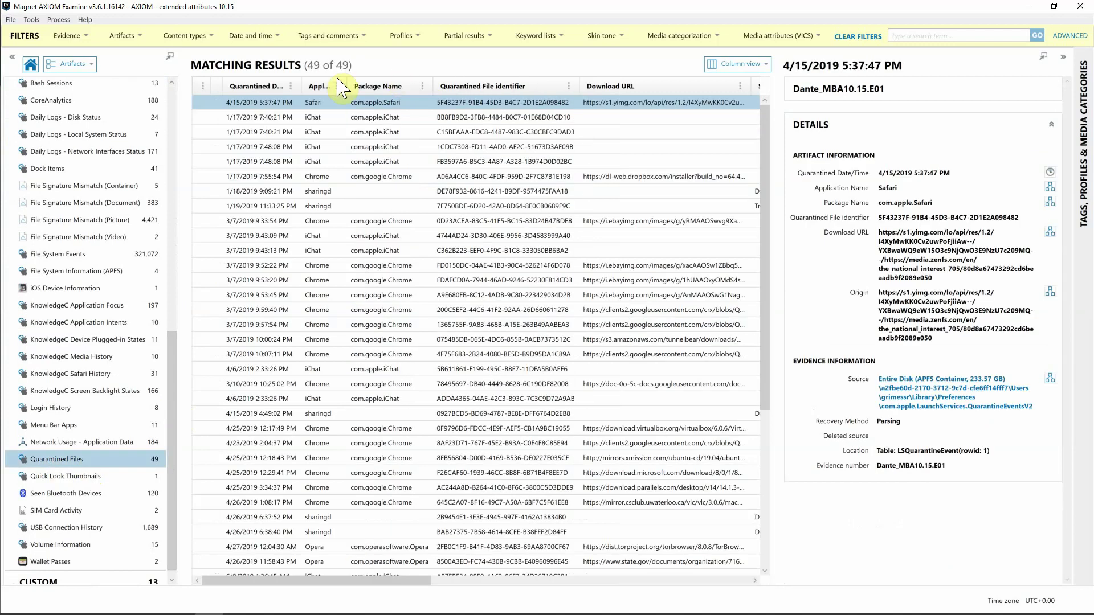
{"action": "left_click", "coordinate": [319, 87]}
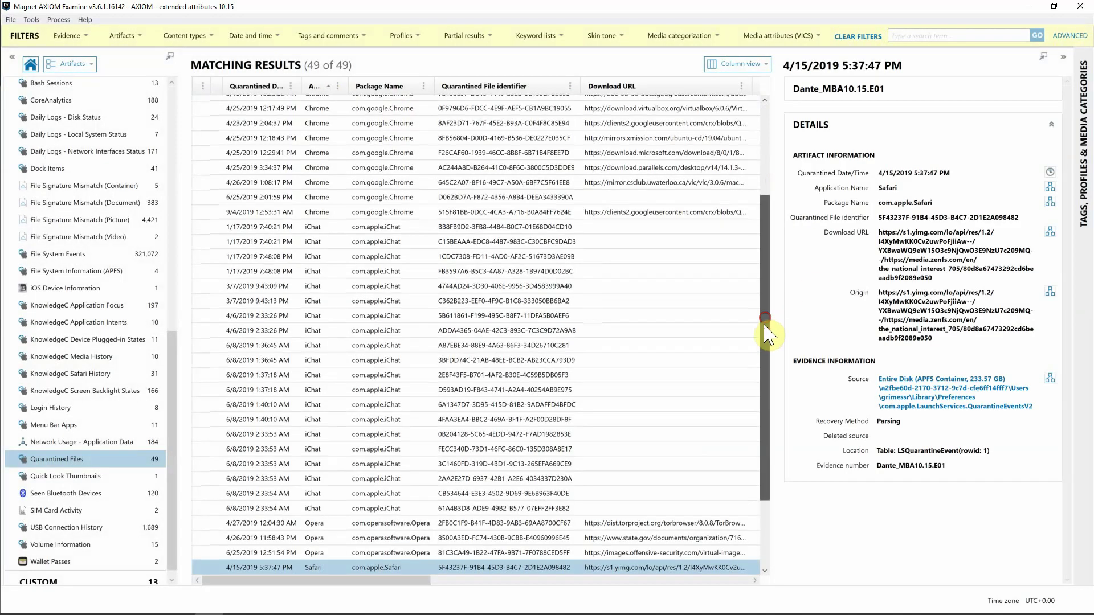
{"action": "left_click_drag", "start_coordinate": [767, 313], "coordinate": [757, 489]}
Step: Select only the 4/26/2019 6:38:40 PM sharingd entry and add a tag to it
{"action": "left_click", "coordinate": [536, 450], "text": "ctrl"}
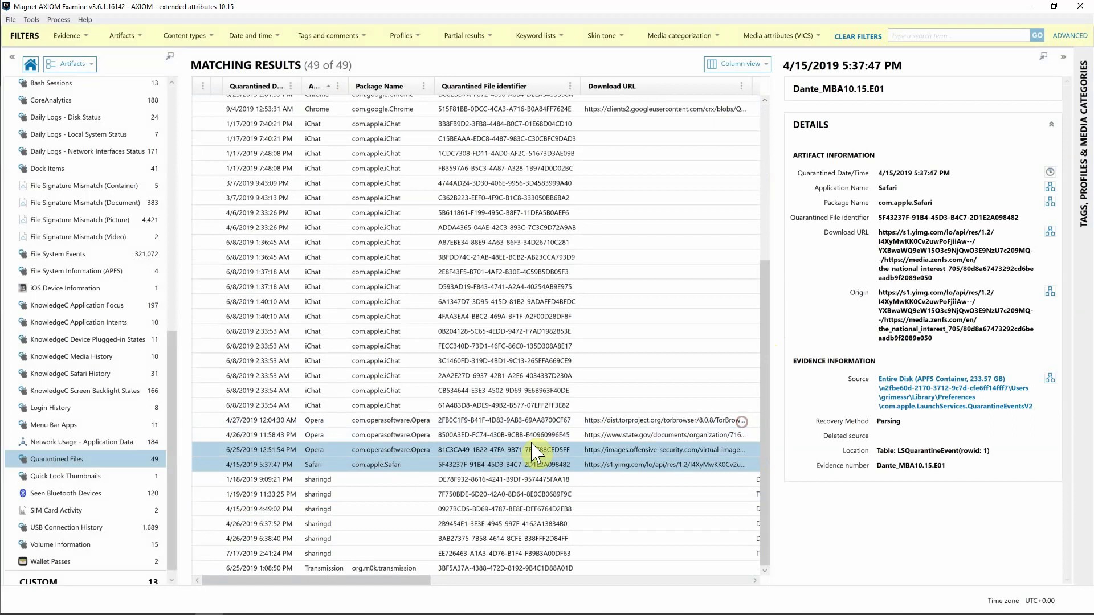
{"action": "left_click", "coordinate": [319, 539]}
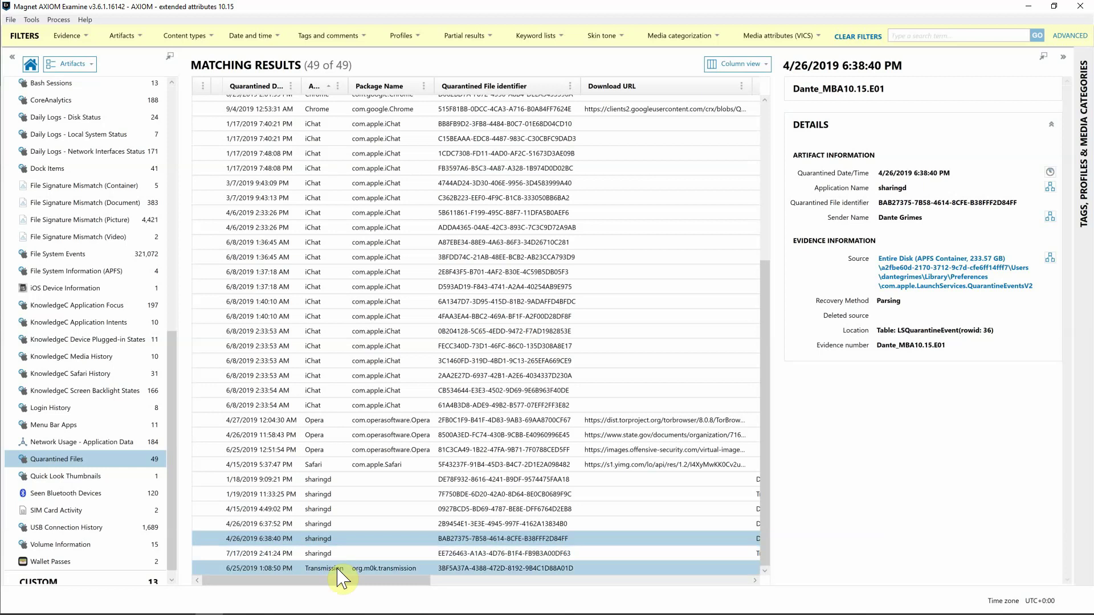
{"action": "mouse_move", "coordinate": [342, 578]}
{"action": "left_mouse_down"}
{"action": "mouse_move", "coordinate": [450, 591]}
{"action": "mouse_move", "coordinate": [593, 580]}
{"action": "mouse_move", "coordinate": [353, 584]}
{"action": "left_mouse_up"}
{"action": "left_click_drag", "start_coordinate": [352, 524], "coordinate": [352, 536]}
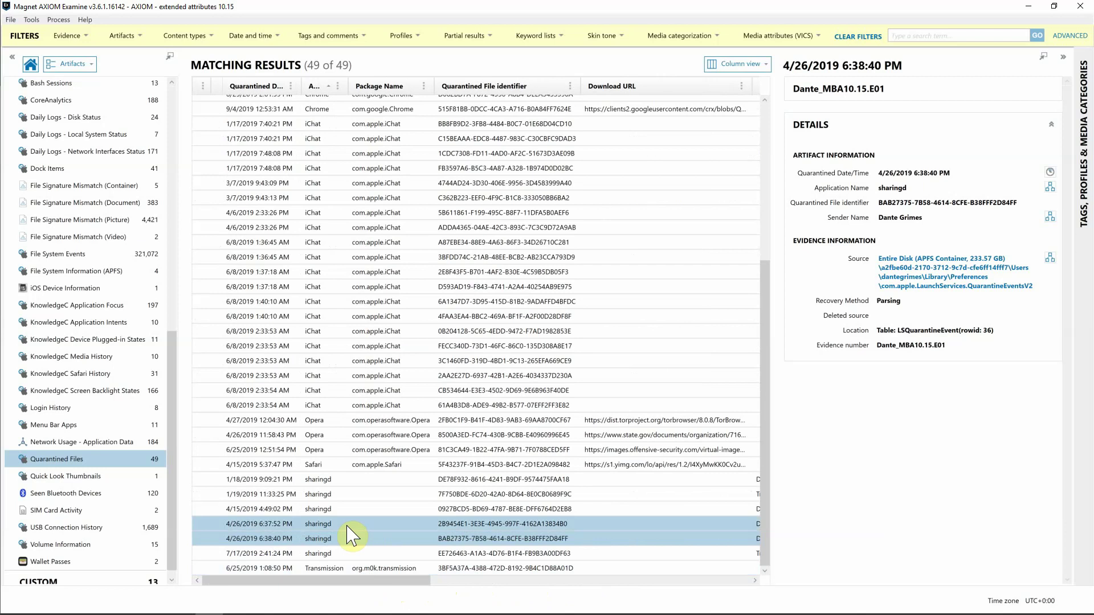
{"action": "left_click", "coordinate": [339, 538]}
{"action": "right_click", "coordinate": [317, 535]}
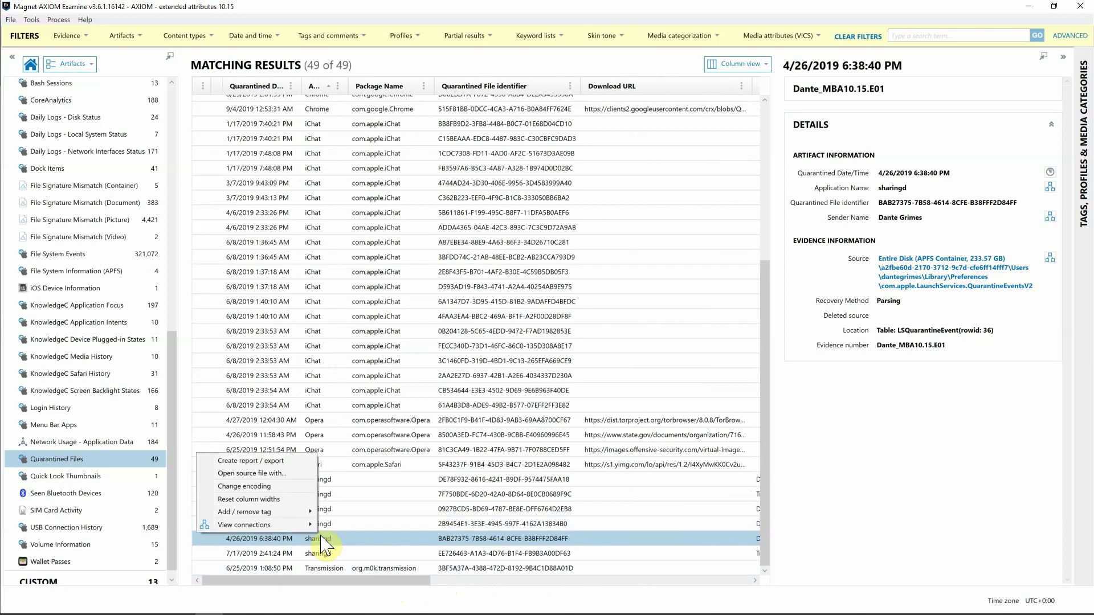
{"action": "mouse_move", "coordinate": [291, 516]}
{"action": "left_click", "coordinate": [171, 533]}
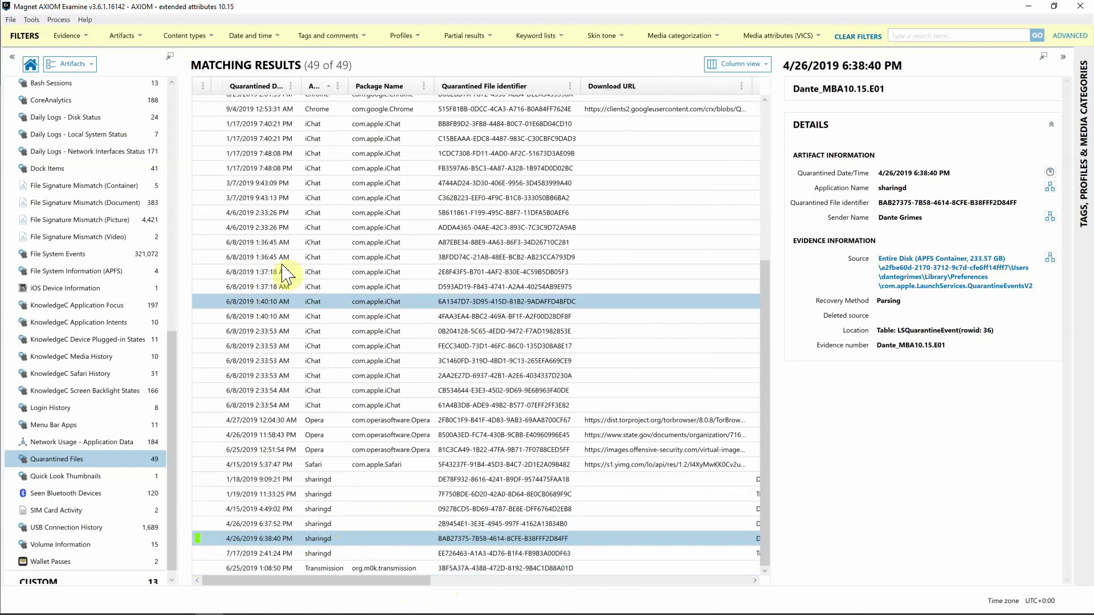
Step: Return to the file system view and tag IMG_0094.MOV
{"action": "left_click", "coordinate": [81, 66]}
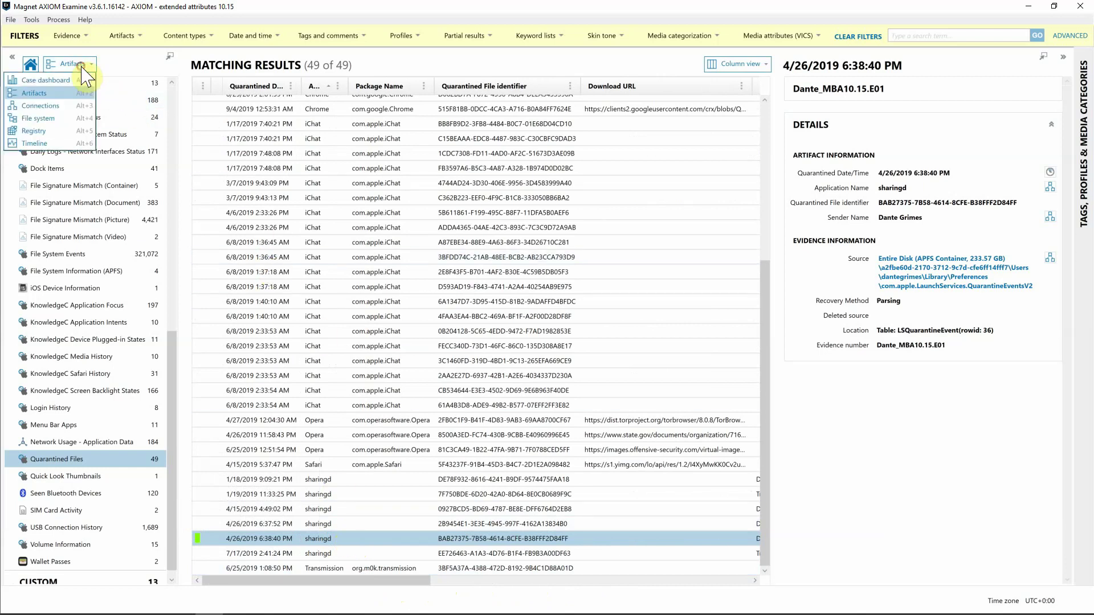
{"action": "left_click", "coordinate": [57, 118]}
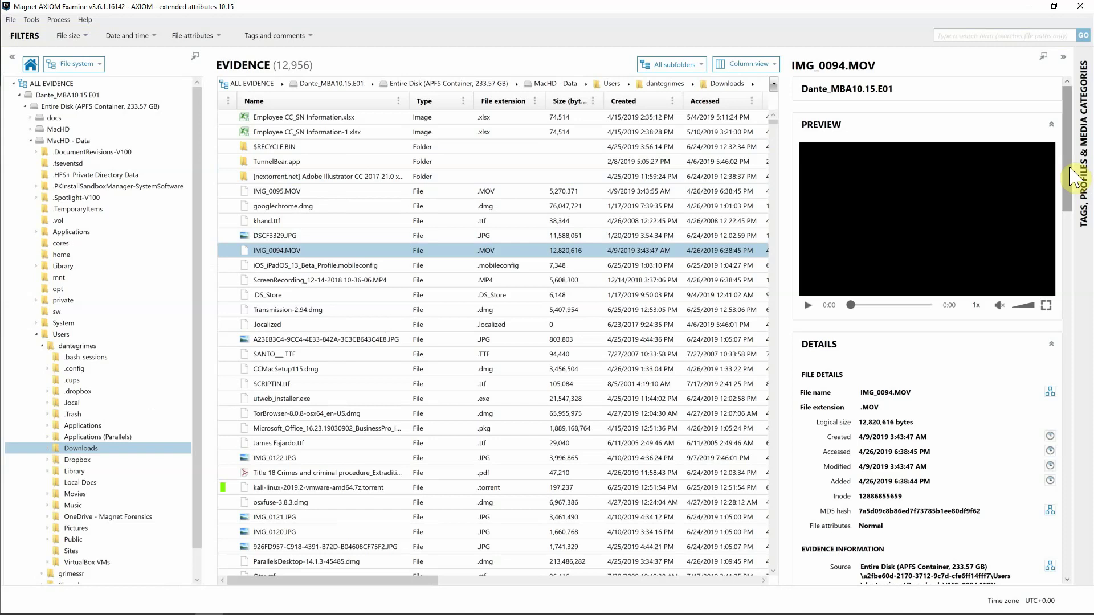
{"action": "left_click", "coordinate": [297, 251]}
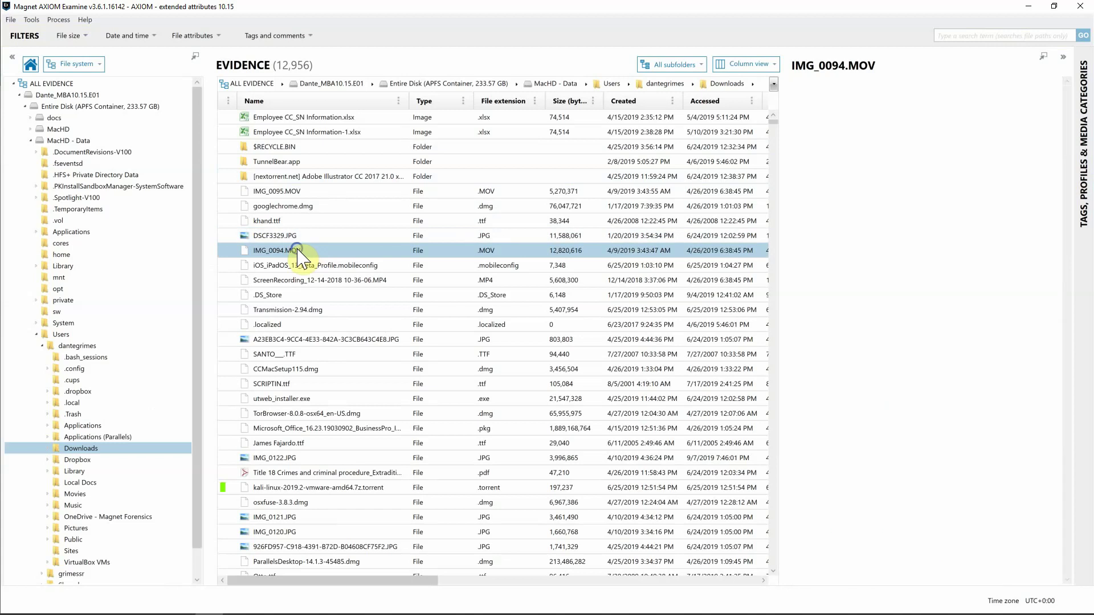
{"action": "right_click", "coordinate": [297, 252]}
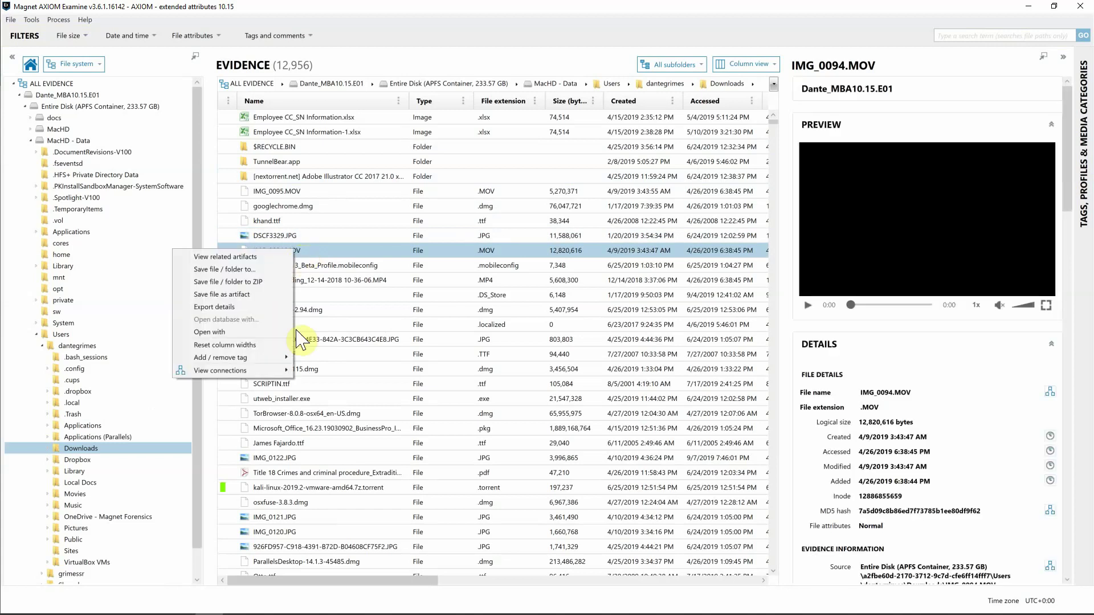
{"action": "mouse_move", "coordinate": [283, 358]}
{"action": "left_click", "coordinate": [149, 361]}
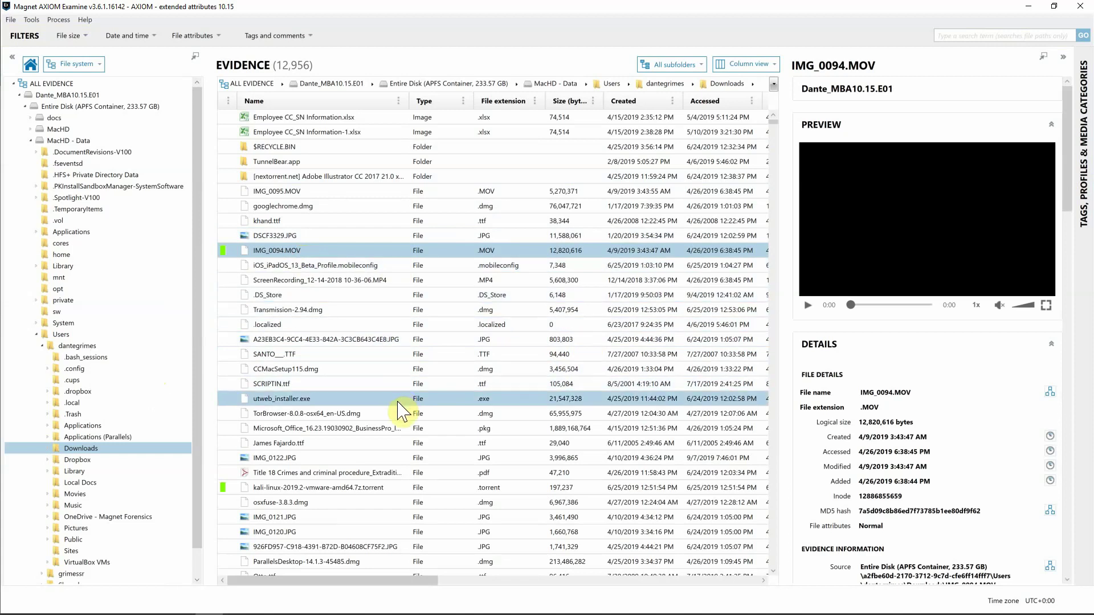
Step: Select the kali-linux-2019.2-vmware-amd64.7z.torrent file and pop its details into a floating panel
{"action": "left_click", "coordinate": [384, 490]}
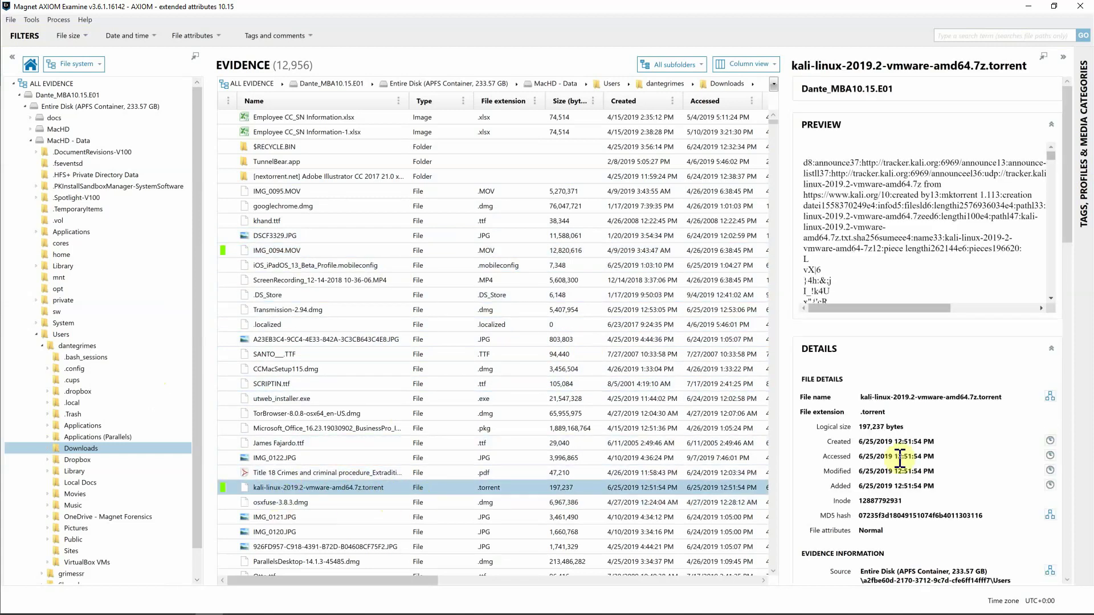
{"action": "left_click", "coordinate": [1041, 57]}
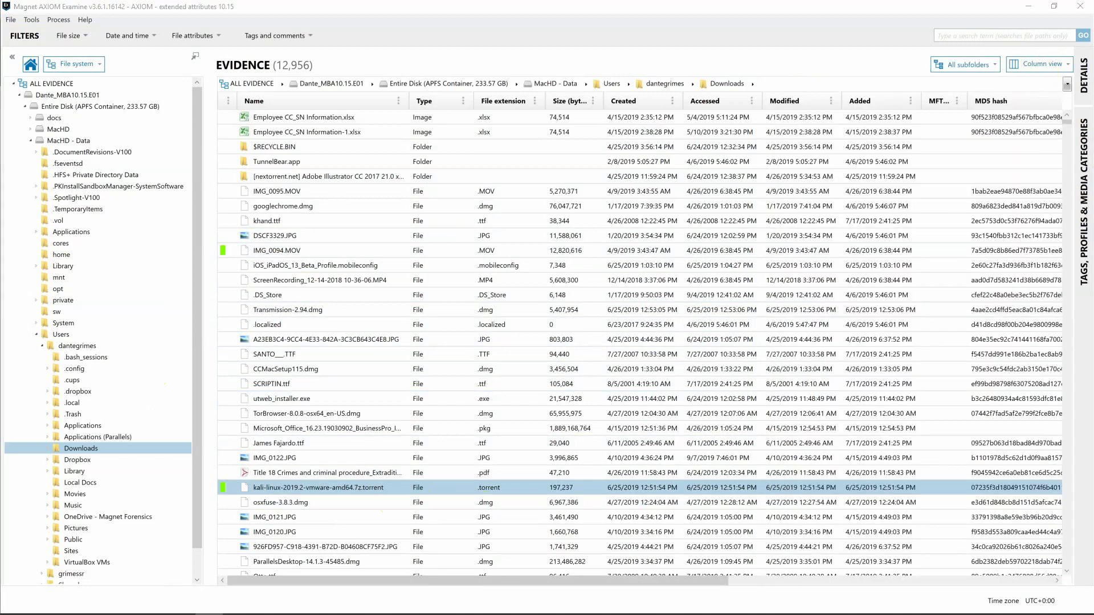
{"action": "left_click", "coordinate": [1084, 74]}
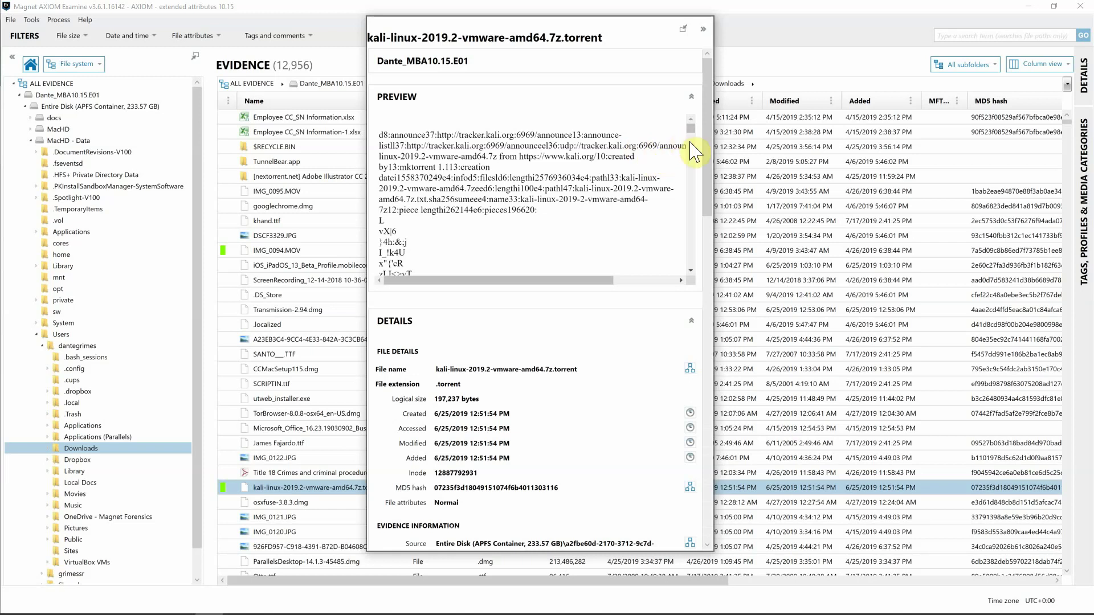
Step: Highlight the kali-linux-2019 file name and the first offensive-security.com where-from URL
{"action": "scroll", "coordinate": [709, 139], "scroll_direction": "down", "scroll_amount": 3}
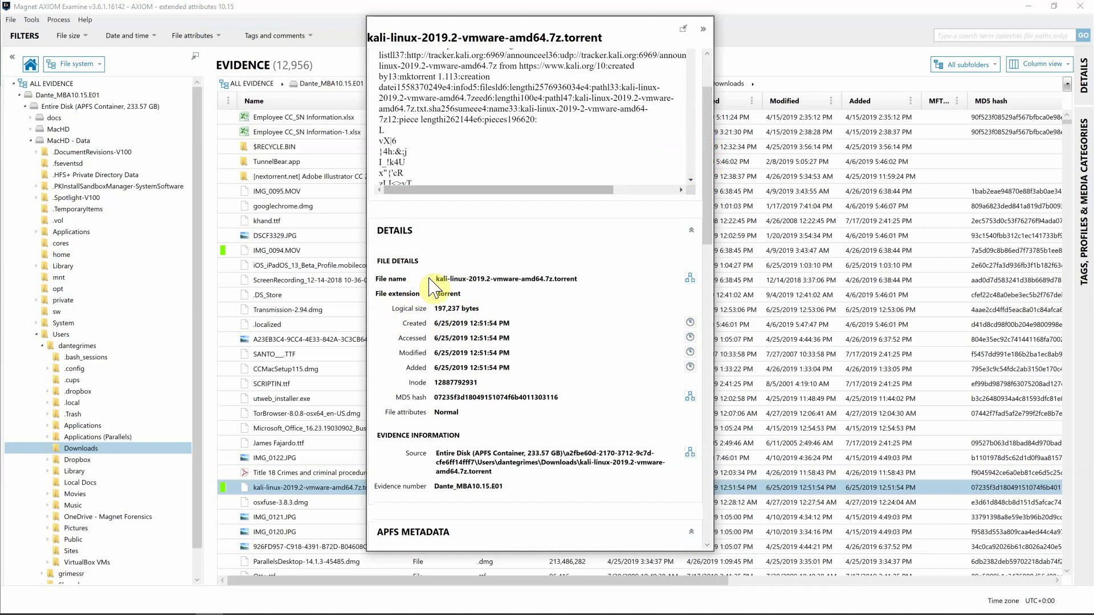
{"action": "left_click_drag", "start_coordinate": [439, 279], "coordinate": [486, 281]}
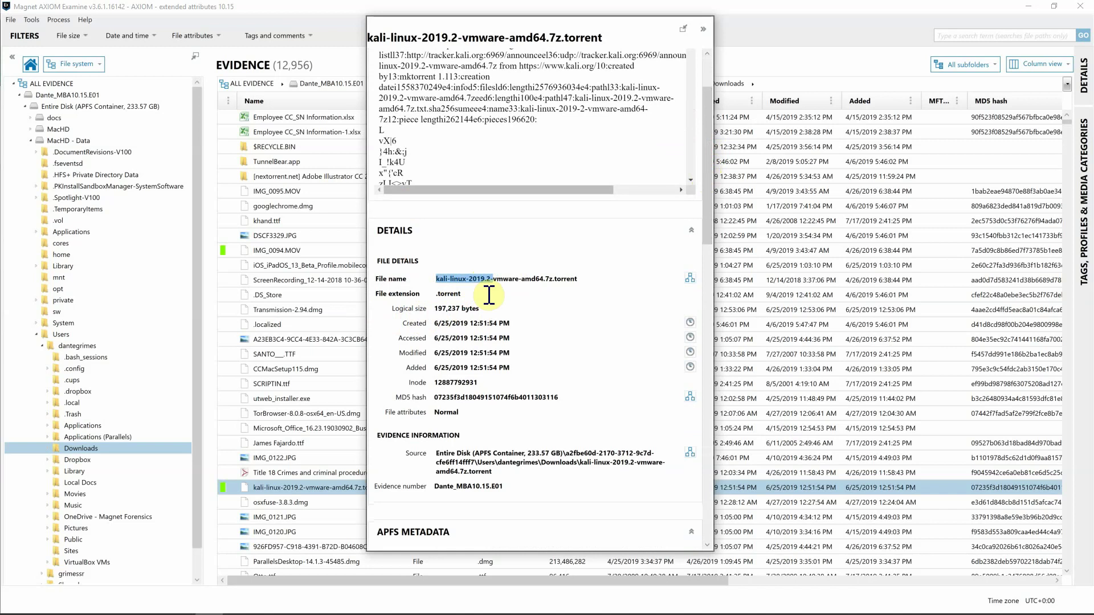
{"action": "left_click_drag", "start_coordinate": [707, 210], "coordinate": [695, 336]}
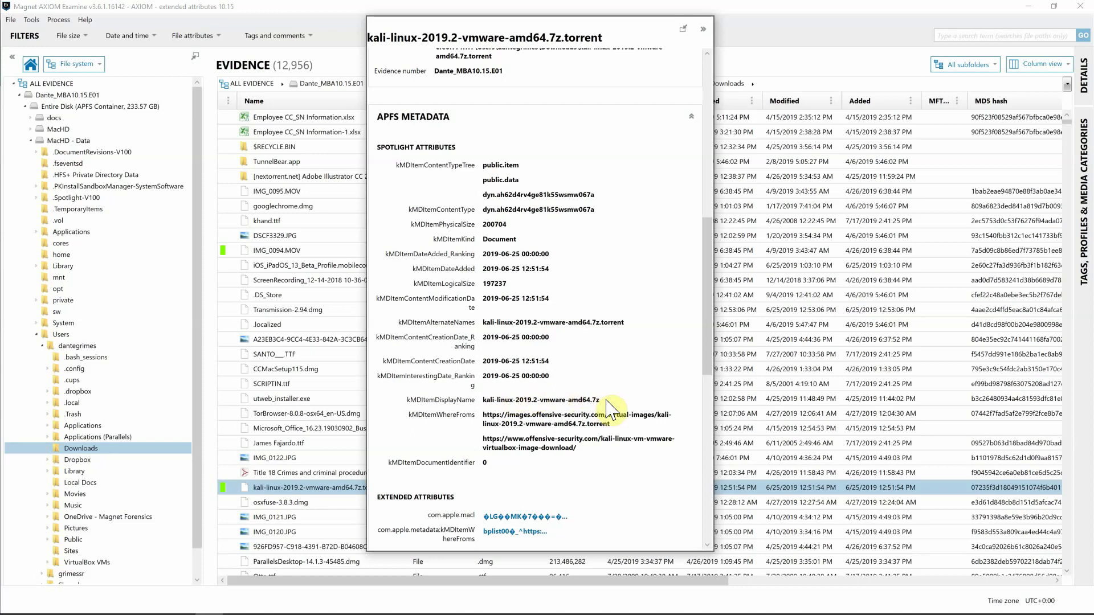
{"action": "triple_click", "coordinate": [484, 415]}
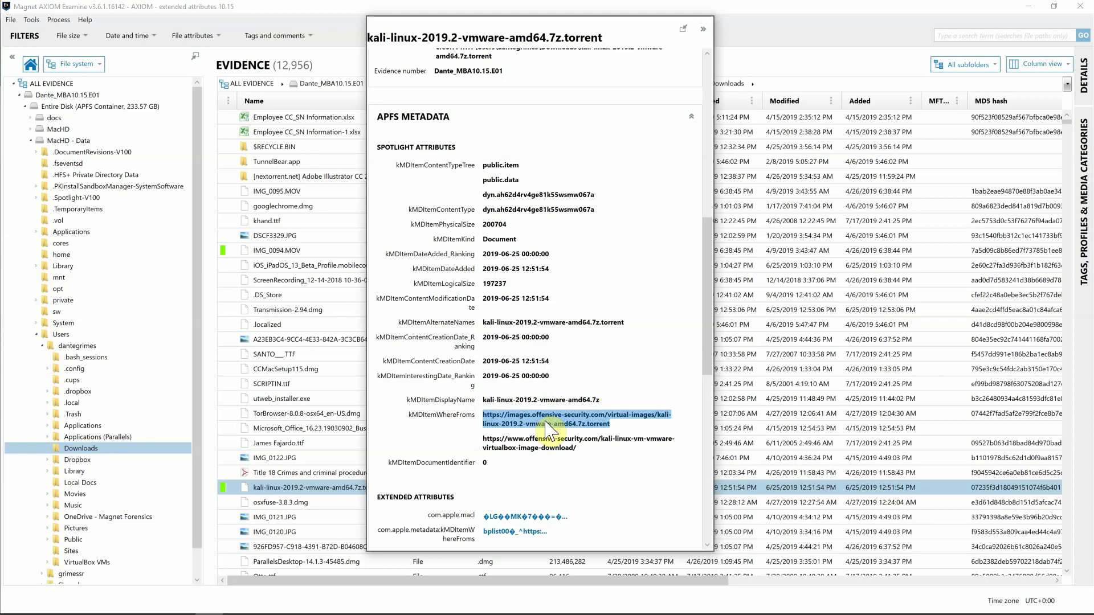
Step: Open the torrent's com.apple.quarantine attribute in hex view, showing 0081;5d1218ea;Opera
{"action": "scroll", "coordinate": [709, 376], "scroll_direction": "down", "scroll_amount": 3}
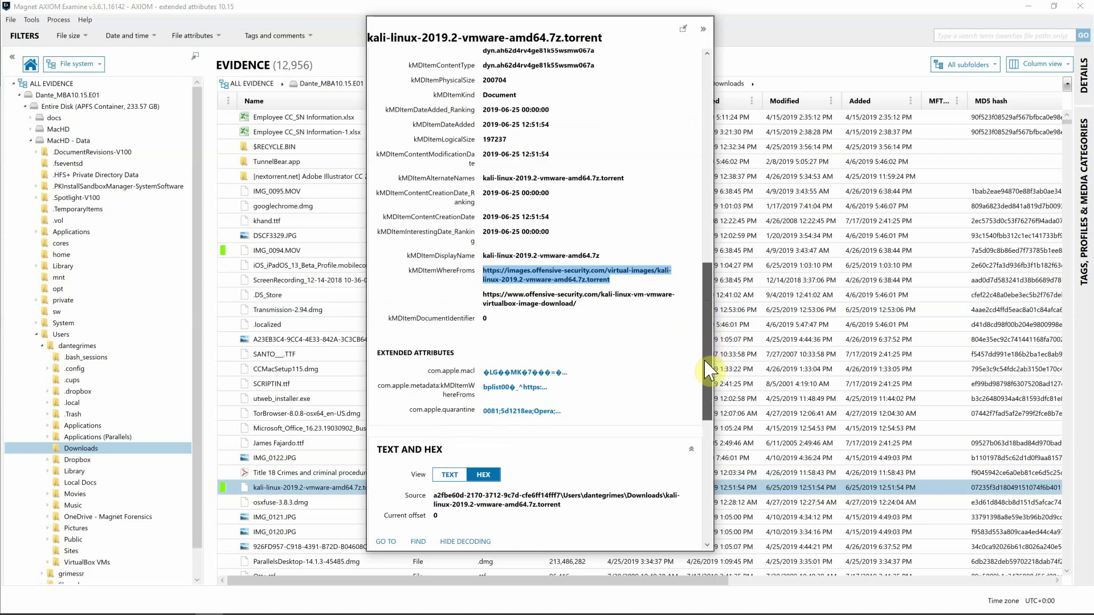
{"action": "scroll", "coordinate": [709, 370], "scroll_direction": "down", "scroll_amount": 1}
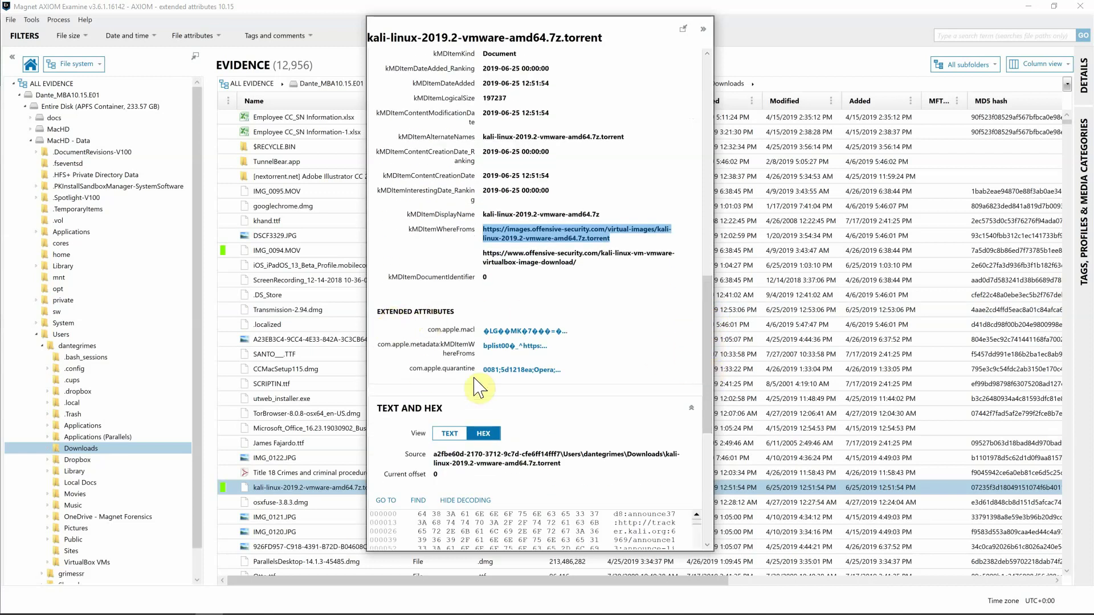
{"action": "left_click", "coordinate": [501, 376]}
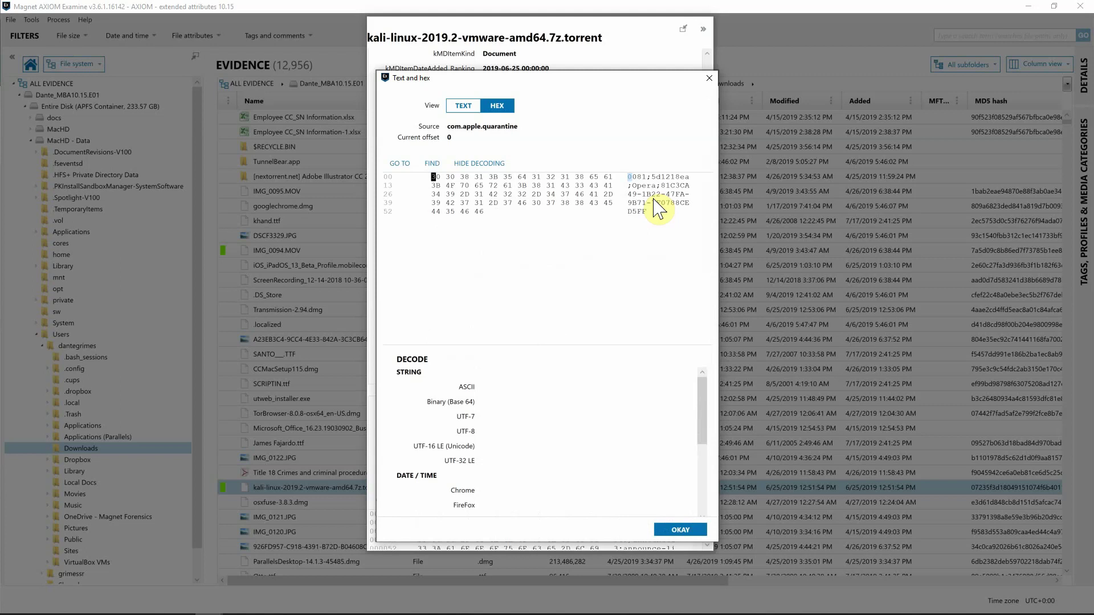
Step: Decode the quarantine identifier bytes in the hex view, then close the quarantine hex view
{"action": "left_click_drag", "start_coordinate": [632, 186], "coordinate": [682, 210]}
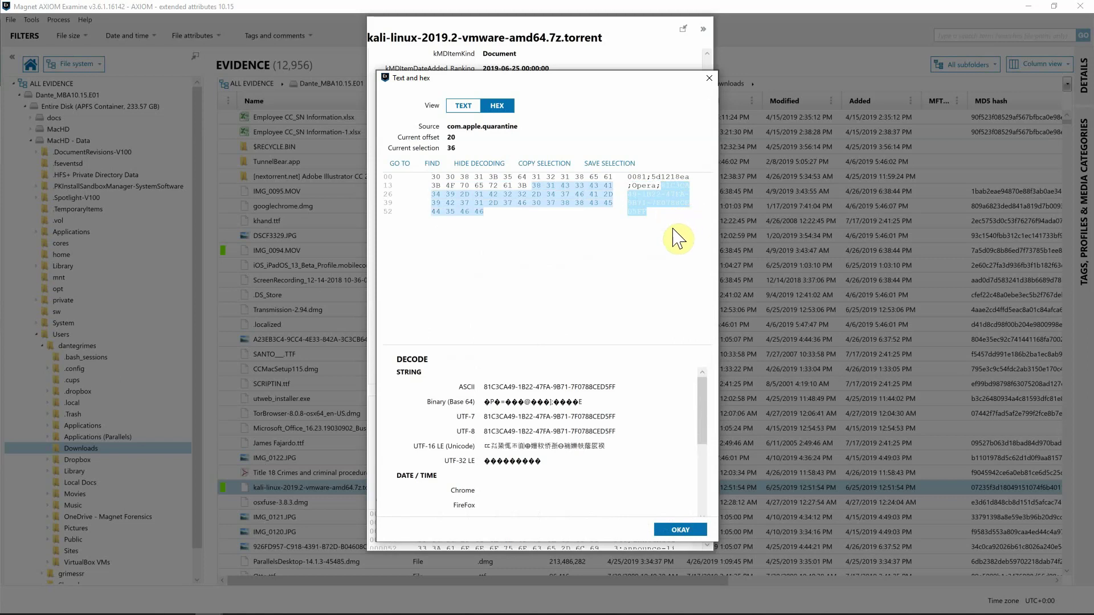
{"action": "left_click", "coordinate": [661, 227]}
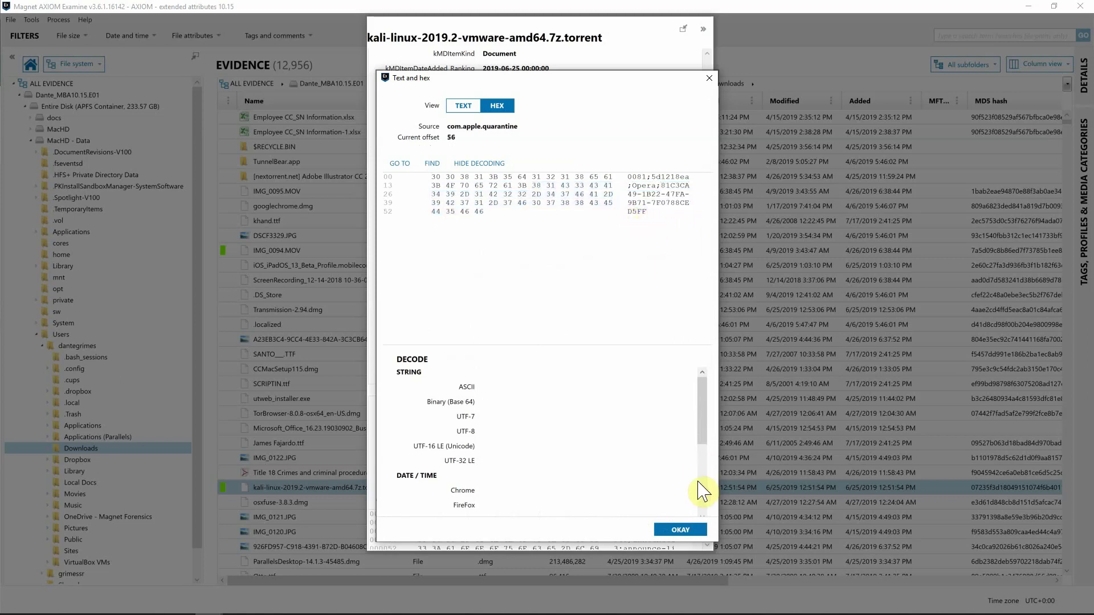
{"action": "left_click", "coordinate": [679, 530]}
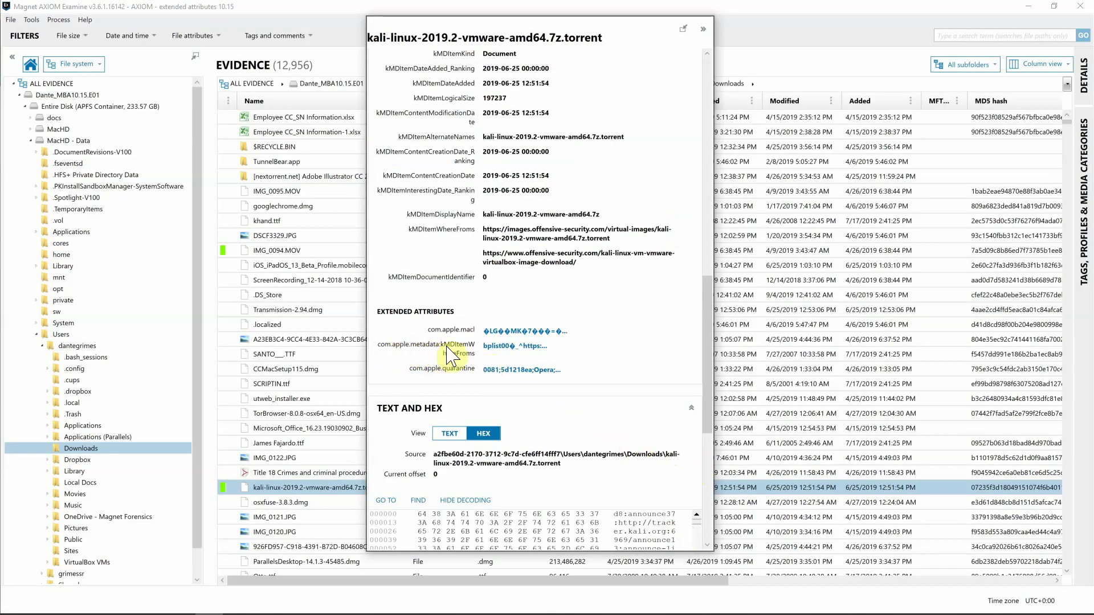
Step: Decode the kMDItemWhereFroms bytes as the images.offensive-security.com download URL, then close the hex view
{"action": "left_click", "coordinate": [516, 345]}
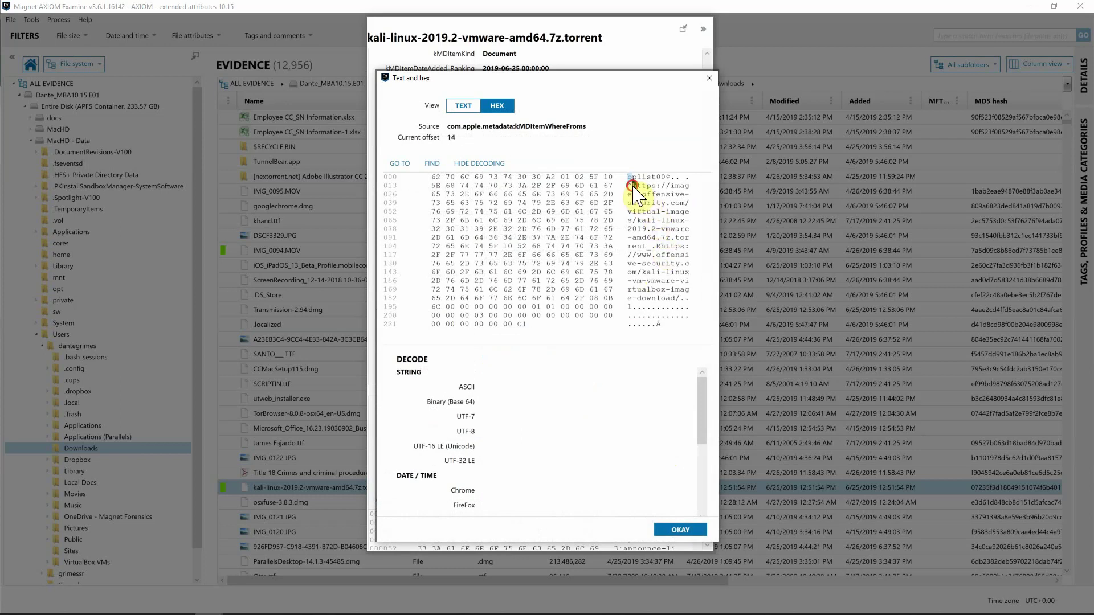
{"action": "left_click_drag", "start_coordinate": [634, 185], "coordinate": [679, 308]}
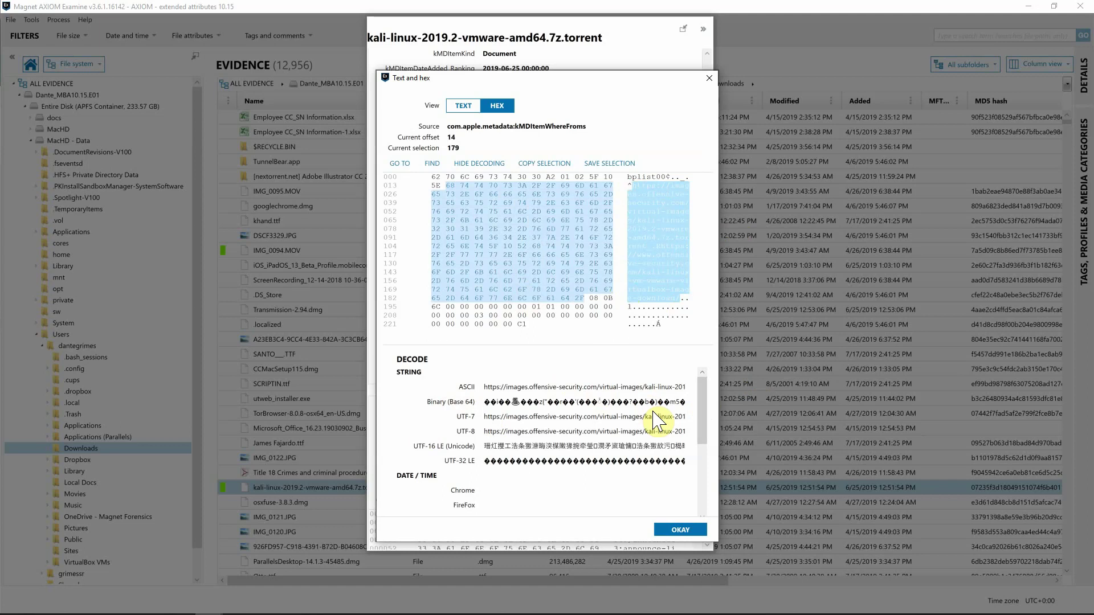
{"action": "left_click", "coordinate": [681, 530]}
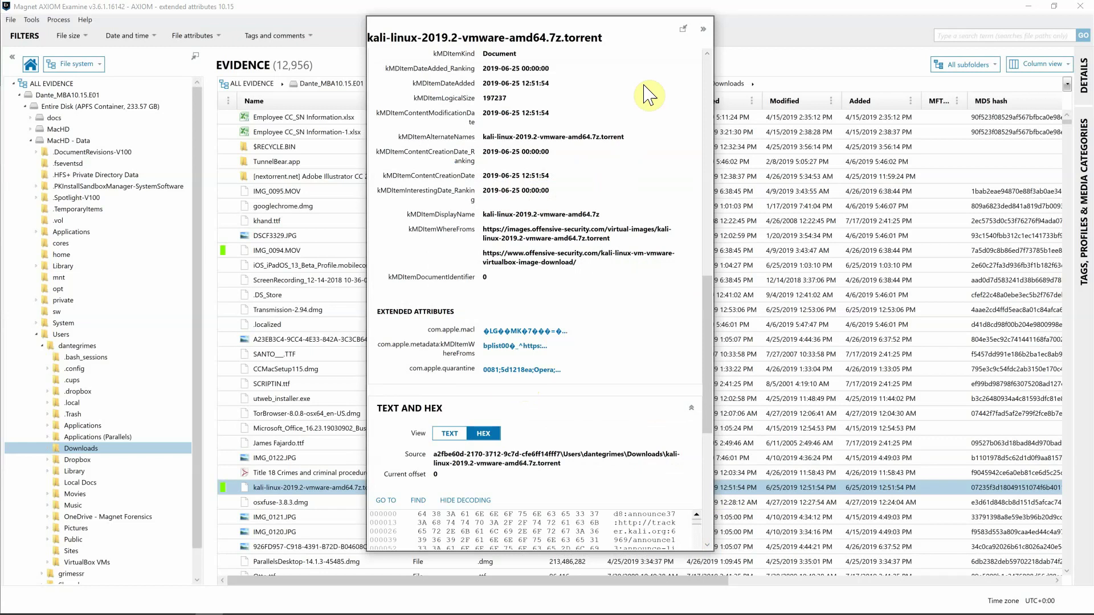
Step: Scroll the torrent's floating details panel back up and move it aside
{"action": "left_click_drag", "start_coordinate": [719, 330], "coordinate": [720, 277]}
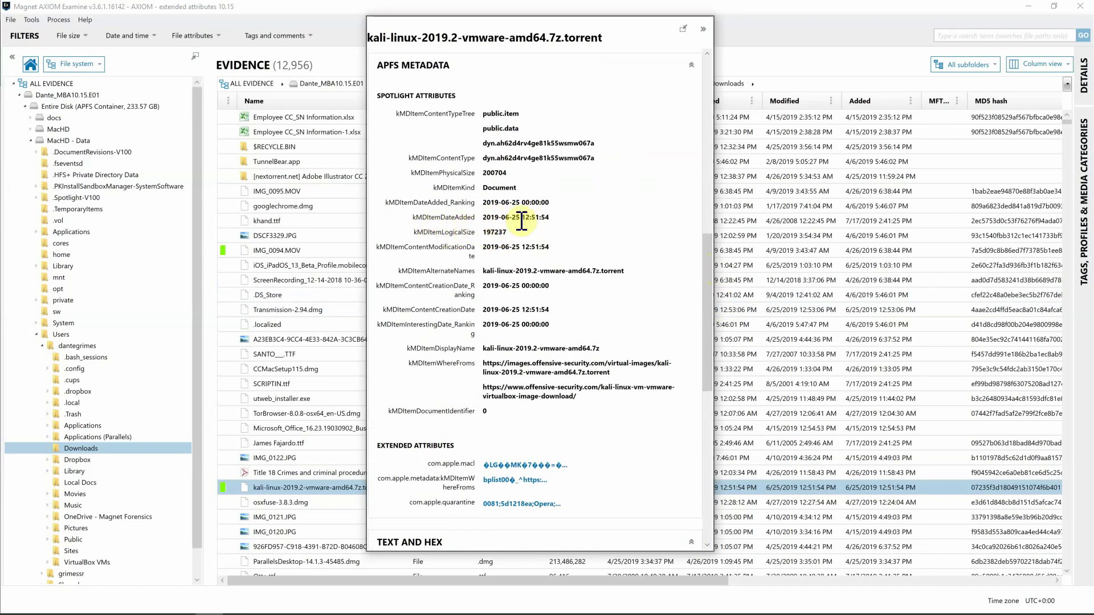
{"action": "left_click", "coordinate": [706, 37]}
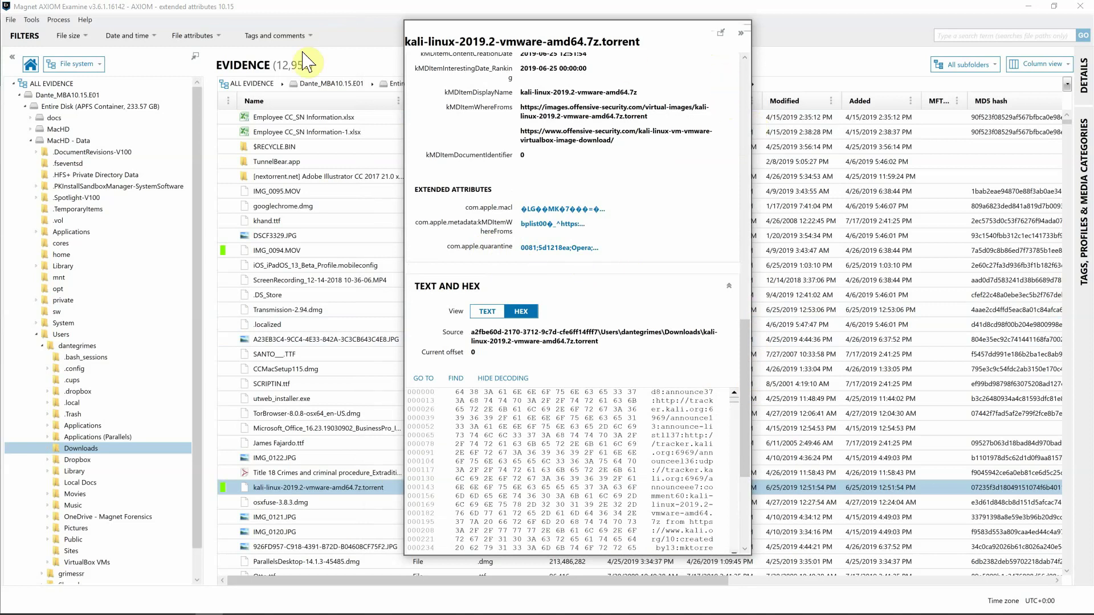
Step: Close the floating details panel and switch the evidence view to the Artifacts listing
{"action": "left_click", "coordinate": [721, 33]}
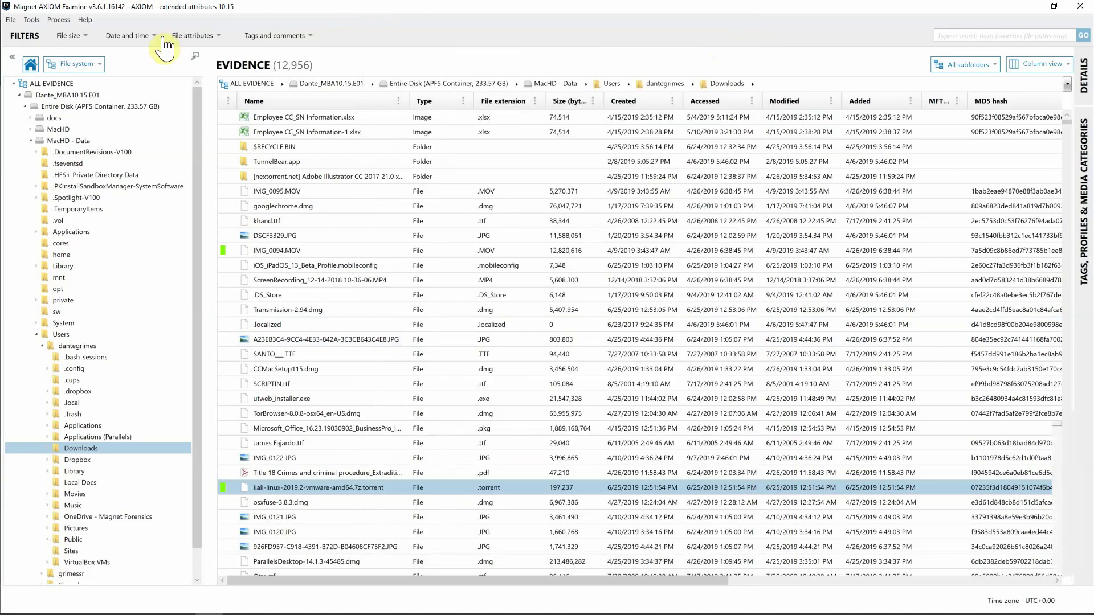
{"action": "left_click", "coordinate": [95, 63]}
{"action": "left_click", "coordinate": [63, 117]}
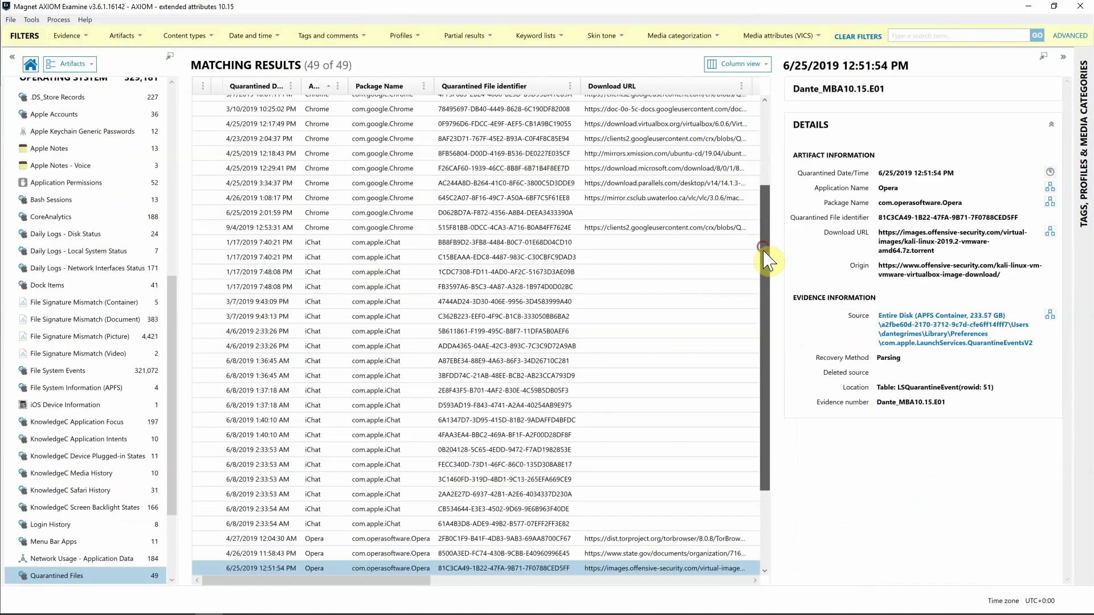
{"action": "scroll", "coordinate": [769, 330], "scroll_direction": "down", "scroll_amount": 3}
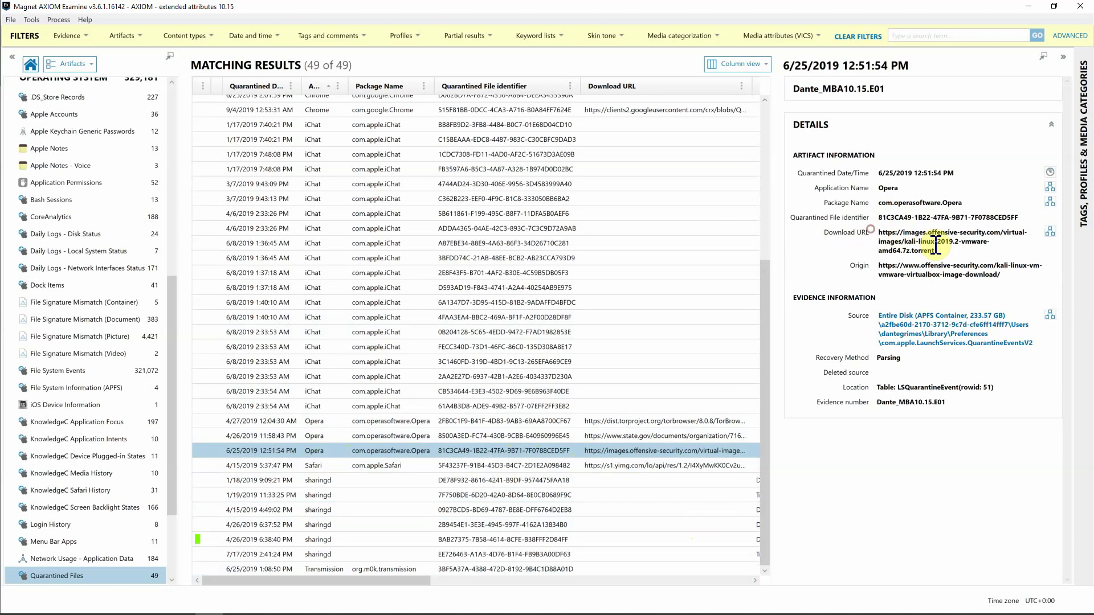
Step: Tag the Opera Quarantined Files record from 6/25/2019 12:51:54 PM for the Kali torrent
{"action": "left_click_drag", "start_coordinate": [1003, 275], "coordinate": [879, 266]}
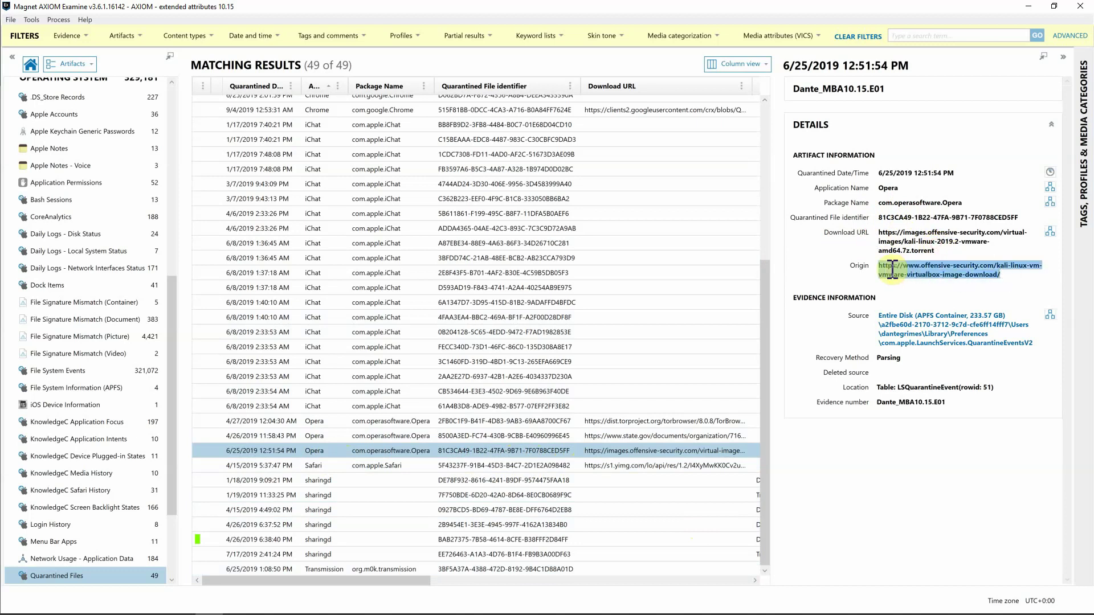
{"action": "left_click", "coordinate": [276, 451]}
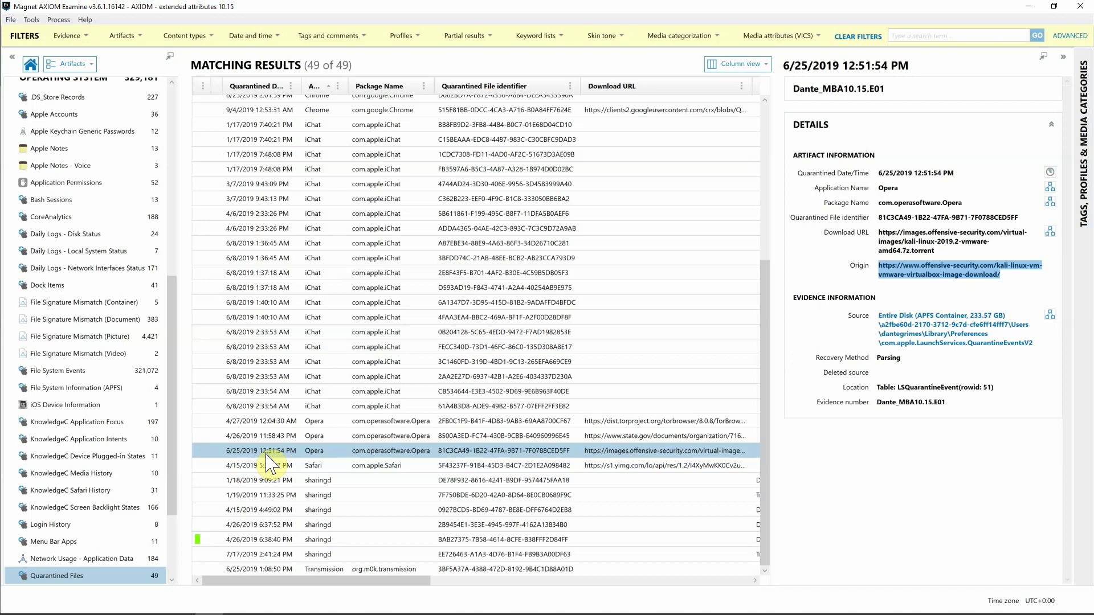
{"action": "right_click", "coordinate": [267, 456]}
{"action": "mouse_move", "coordinate": [231, 513]}
{"action": "left_click", "coordinate": [88, 524]}
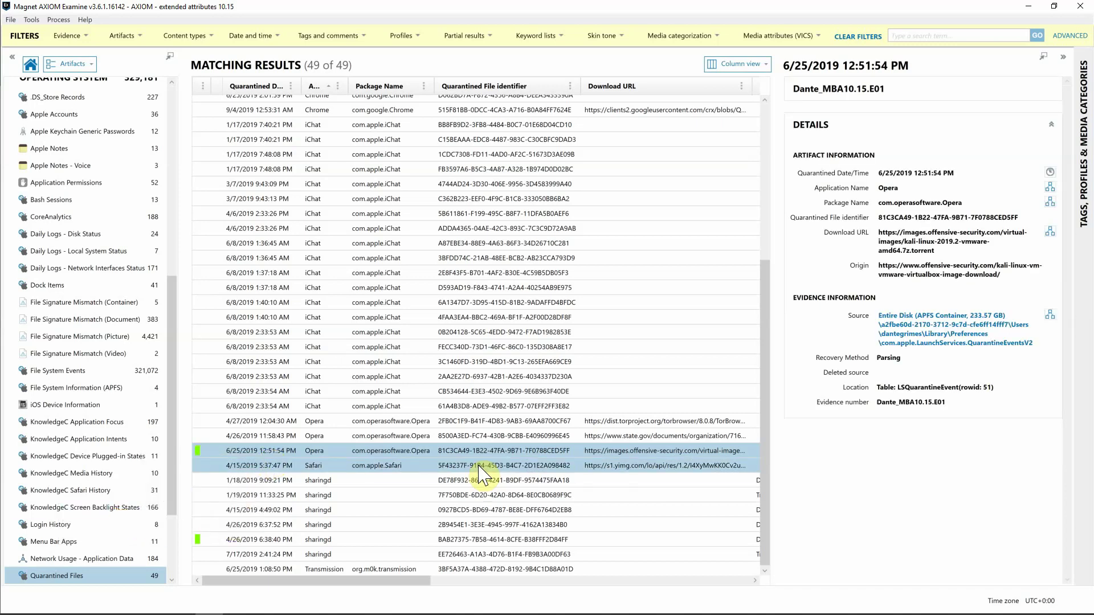